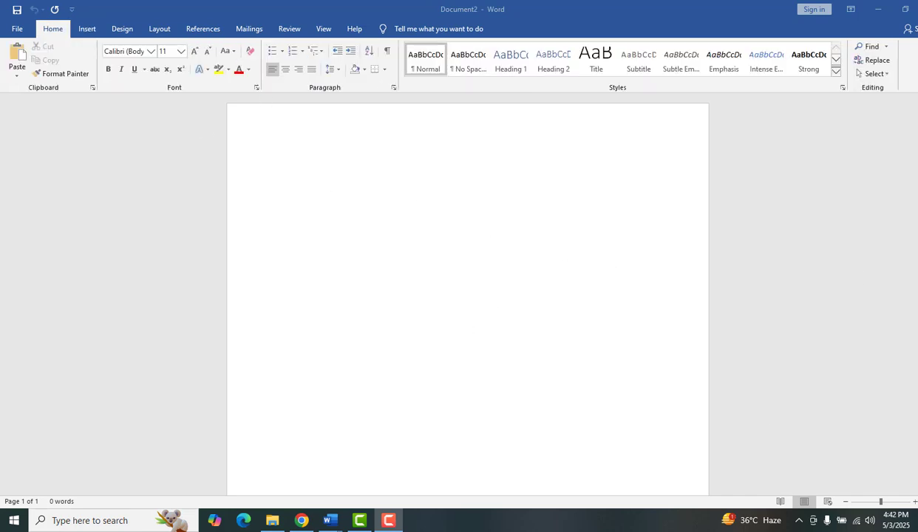
Insert the built-in Grid cover page into the blank document
left_click(83, 31)
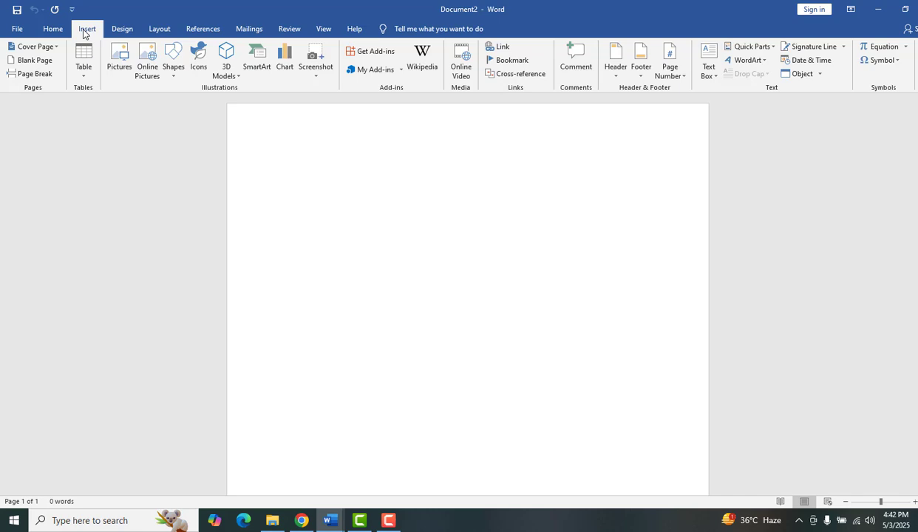
left_click(45, 48)
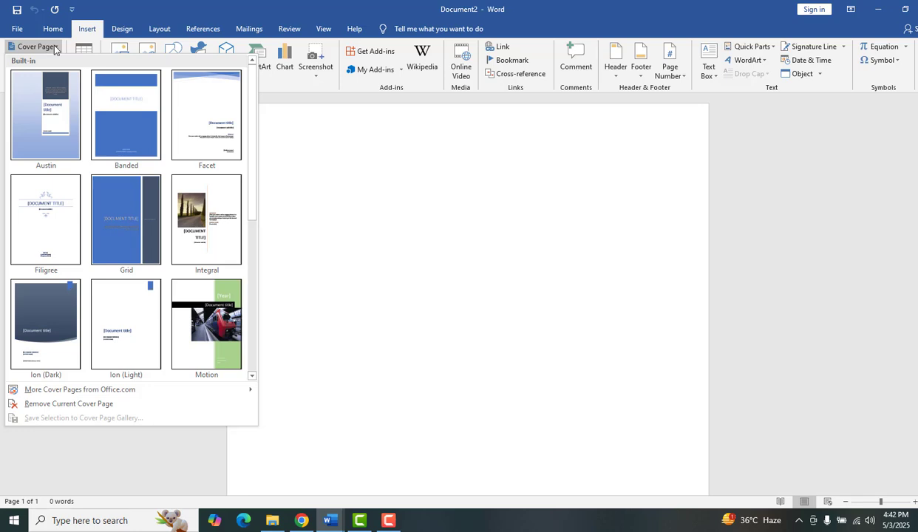
left_click(121, 198)
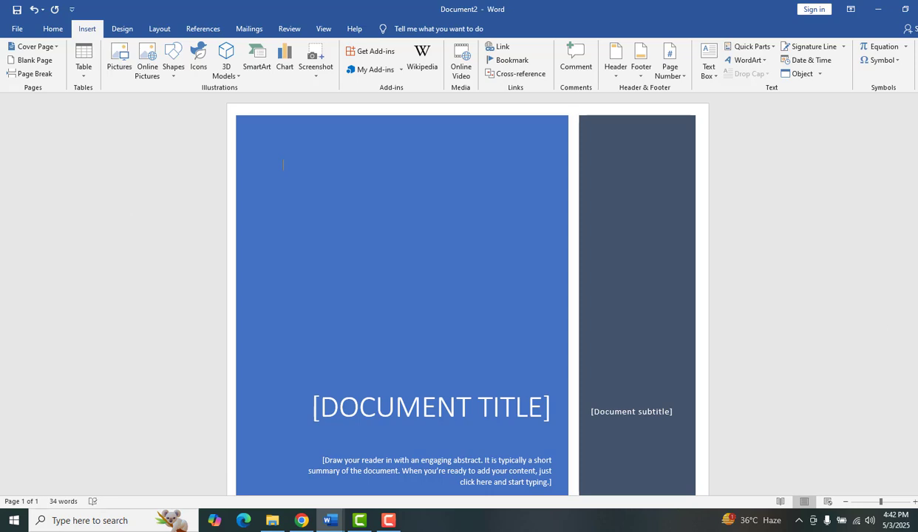
Replace the cover page's document title placeholder with "Most Beautiful Country"
scroll(465, 295, "down", 5)
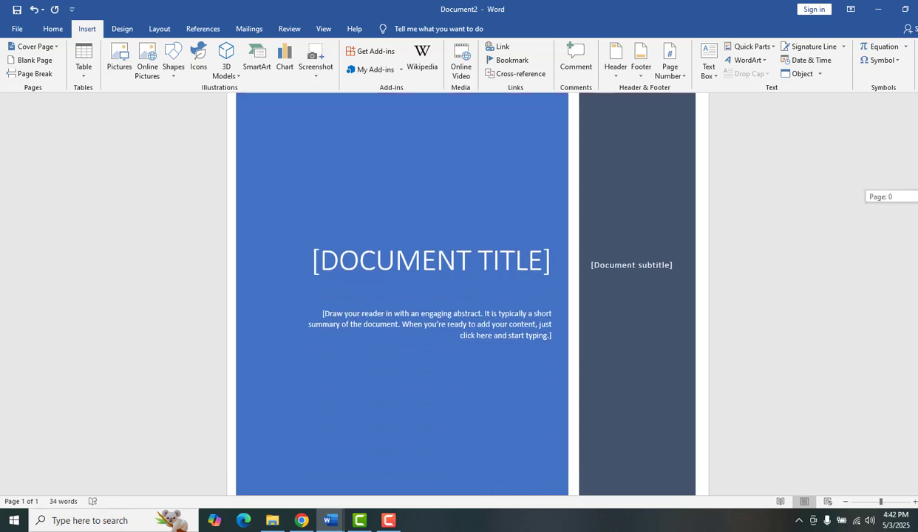
scroll(482, 345, "up", 3)
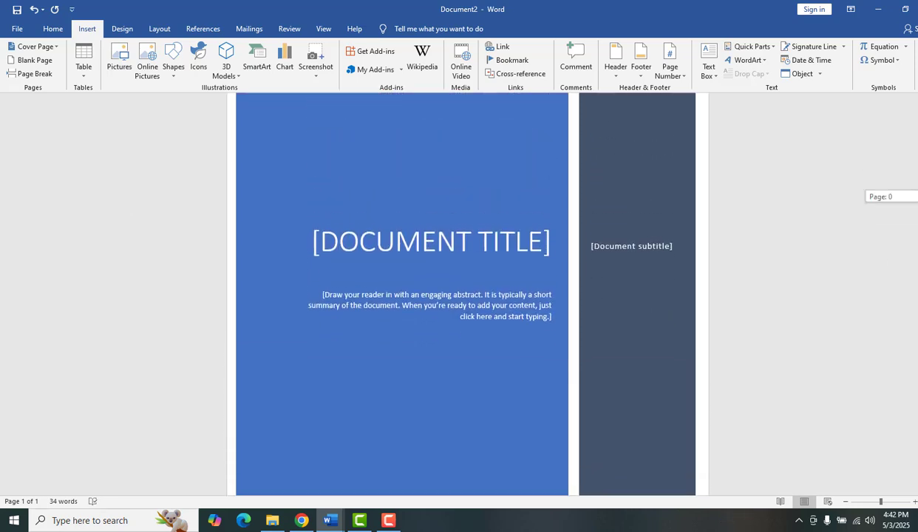
left_click(473, 265)
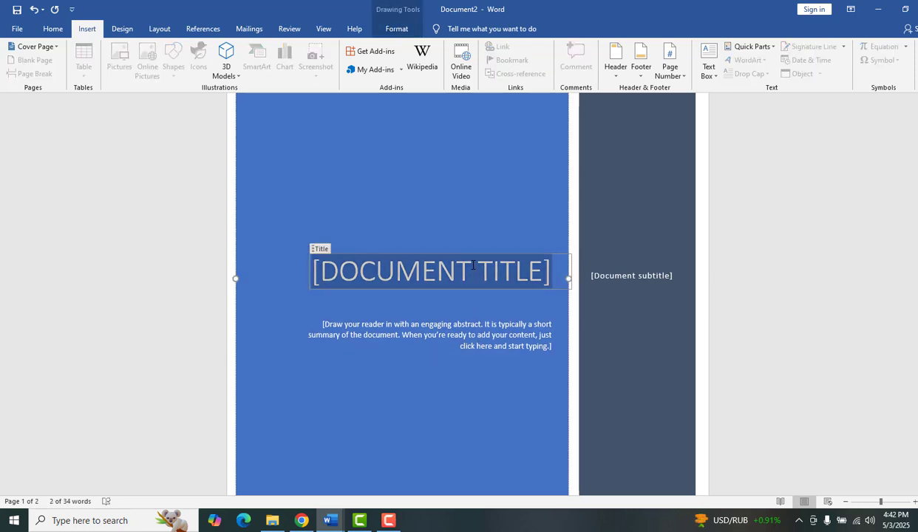
type("Most Beautiful Country")
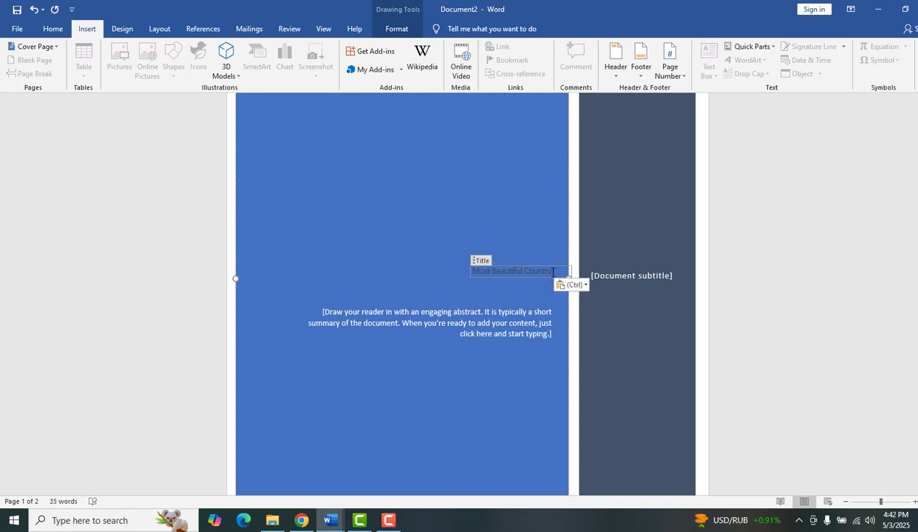
Enlarge the cover page title "Most Beautiful Country" to font size 28
left_click_drag(553, 272, 470, 271)
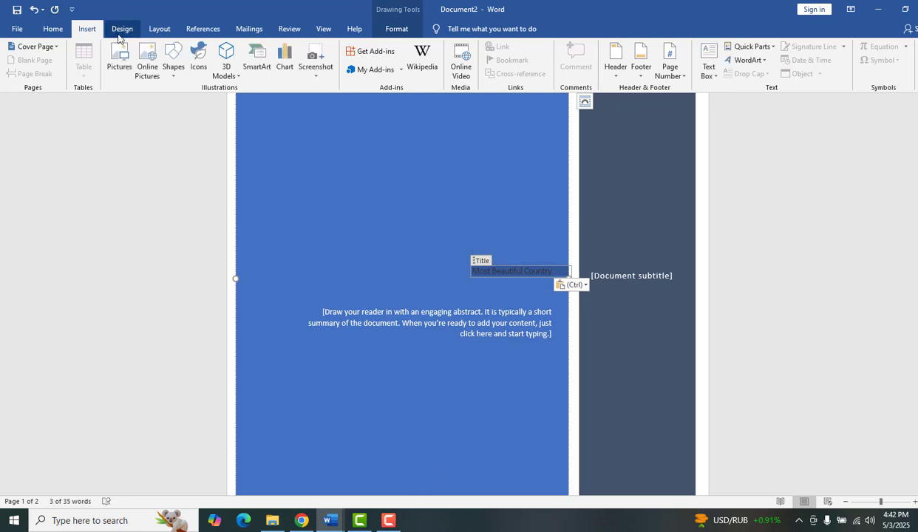
left_click(46, 31)
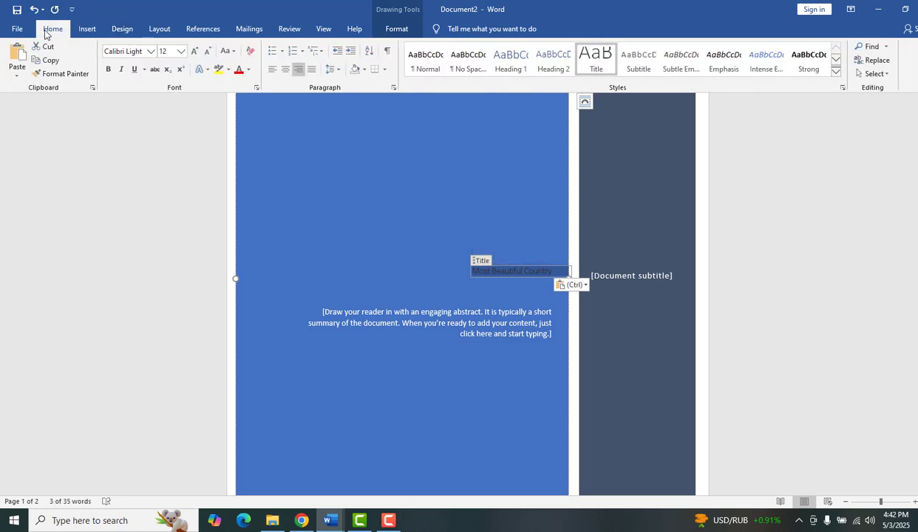
left_click(194, 51)
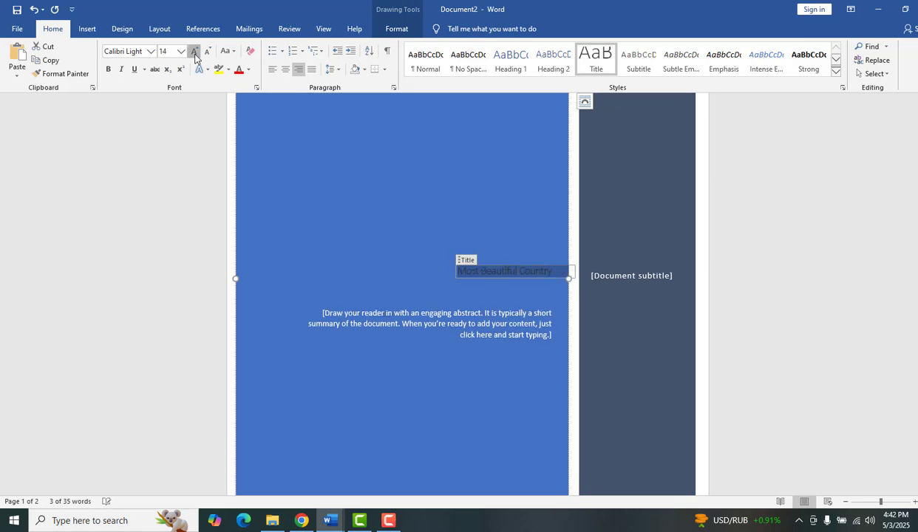
left_click(195, 51)
left_click(194, 51)
left_click(194, 51)
left_click(194, 51)
left_click(195, 51)
left_click(195, 51)
left_click(194, 51)
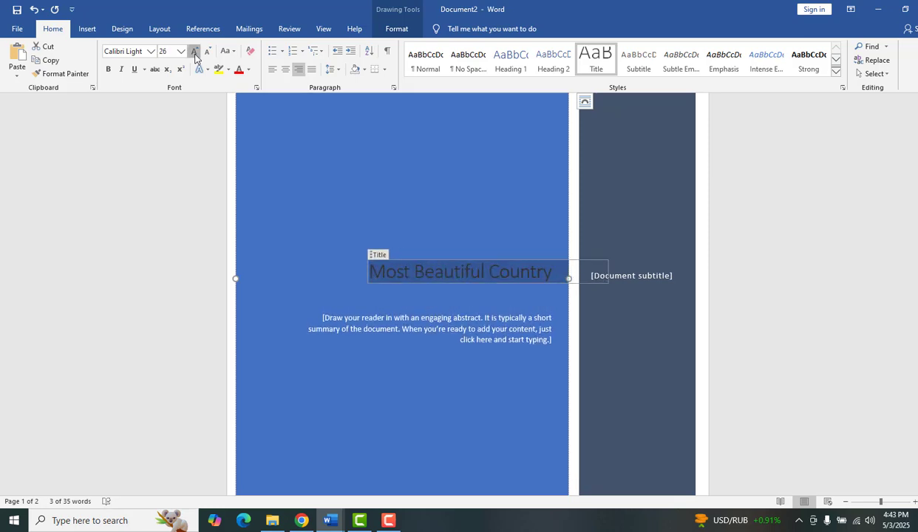
Make the cover page title bold and underlined, and change its font color to white
left_click(134, 69)
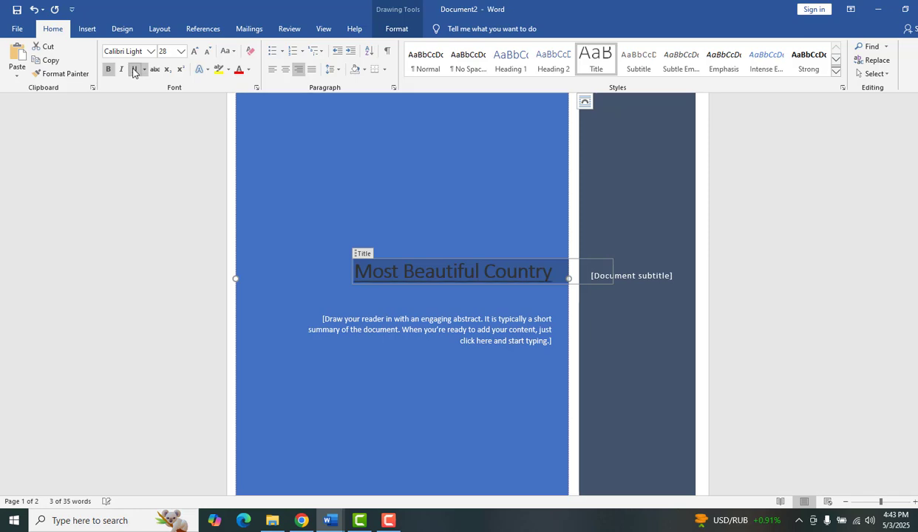
left_click(248, 69)
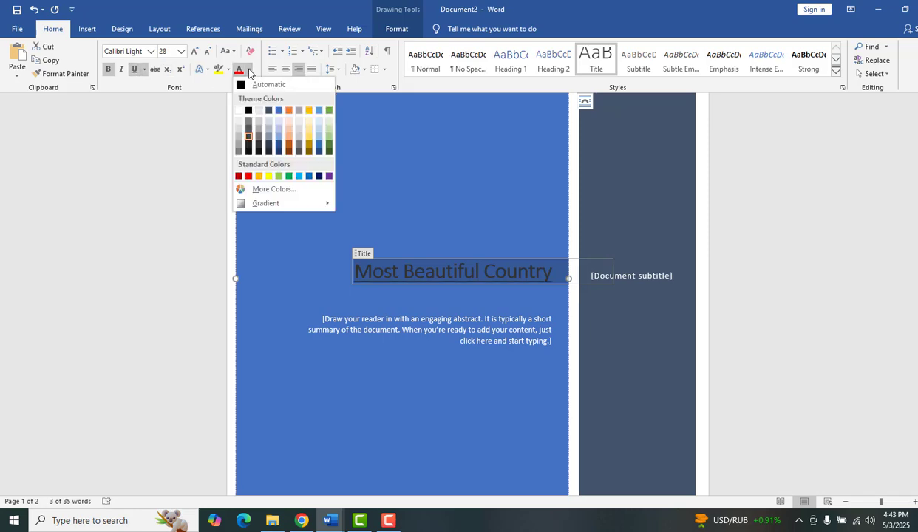
left_click(238, 111)
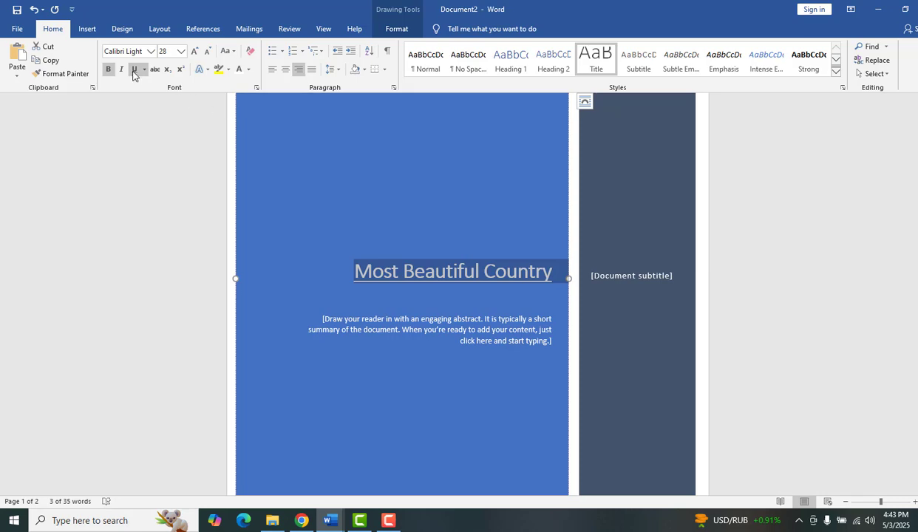
Replace the cover page's document subtitle placeholder with "IT CAREER"
left_click(634, 282)
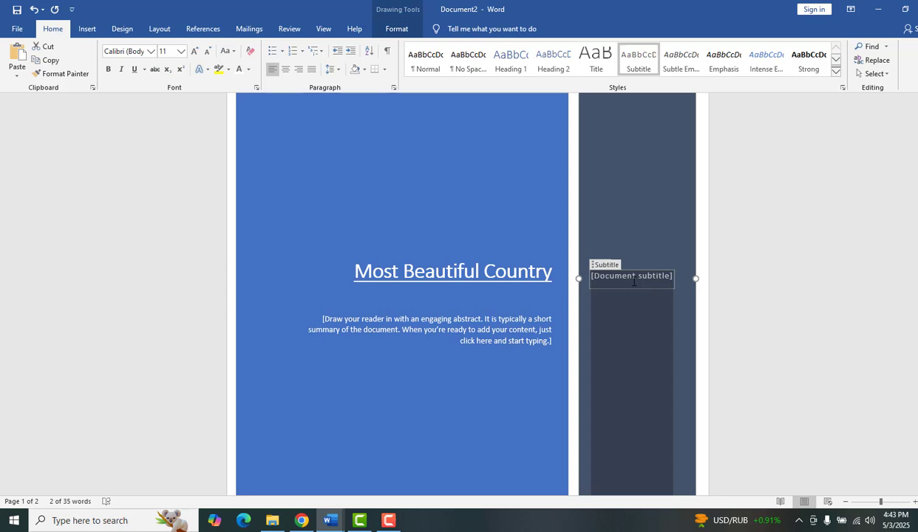
type("I")
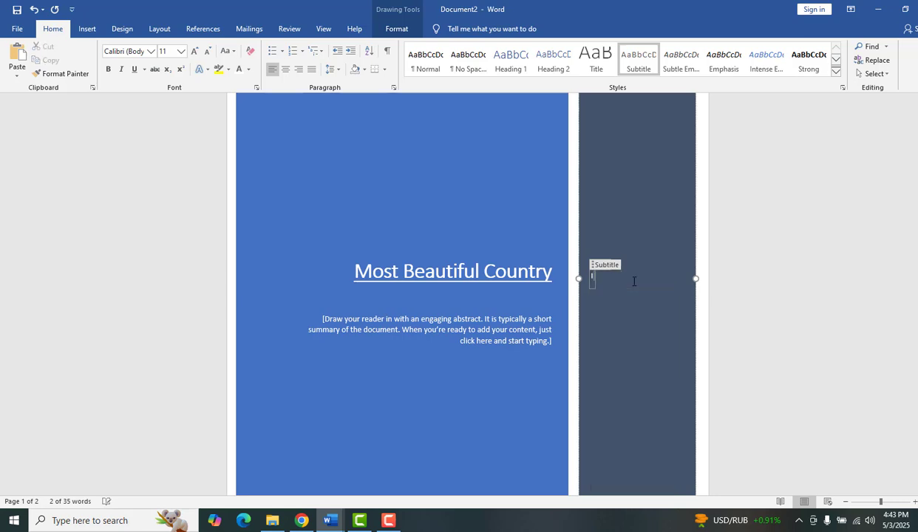
type("T CAREER")
Switch to the "Most Beautiful Country" document and copy its introductory paragraph starting "This project explores the unique characteristics"
left_click(506, 330)
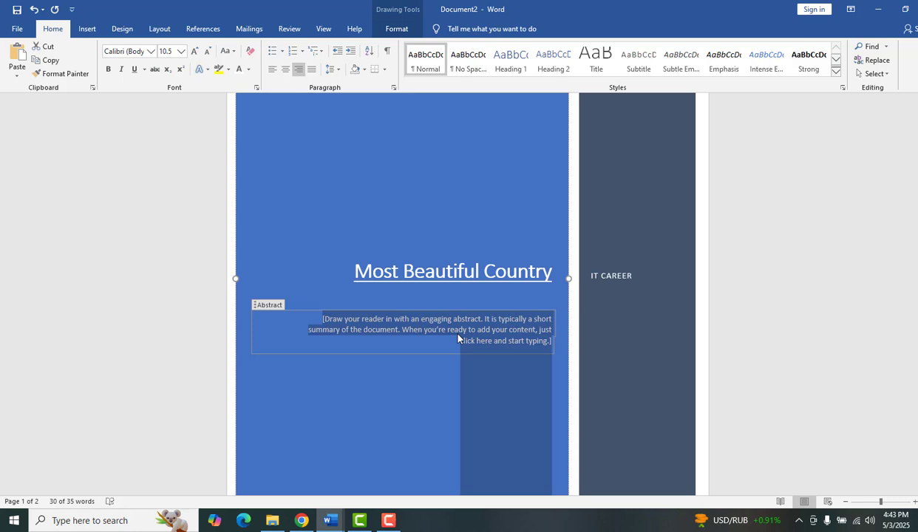
mouse_move(330, 520)
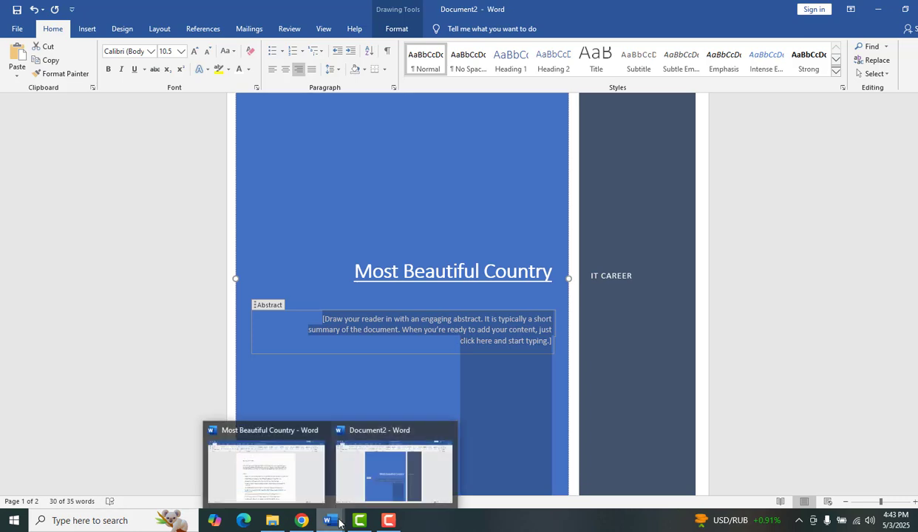
left_click(273, 485)
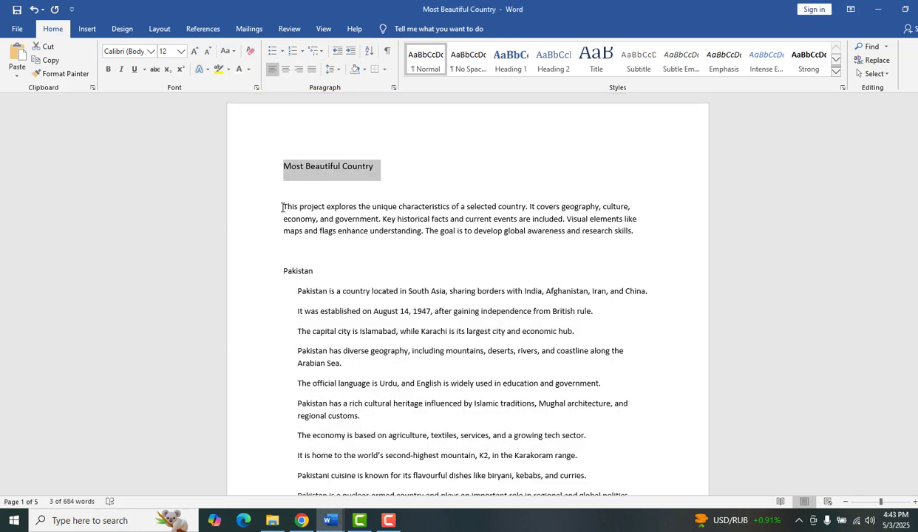
left_click_drag(282, 208, 618, 235)
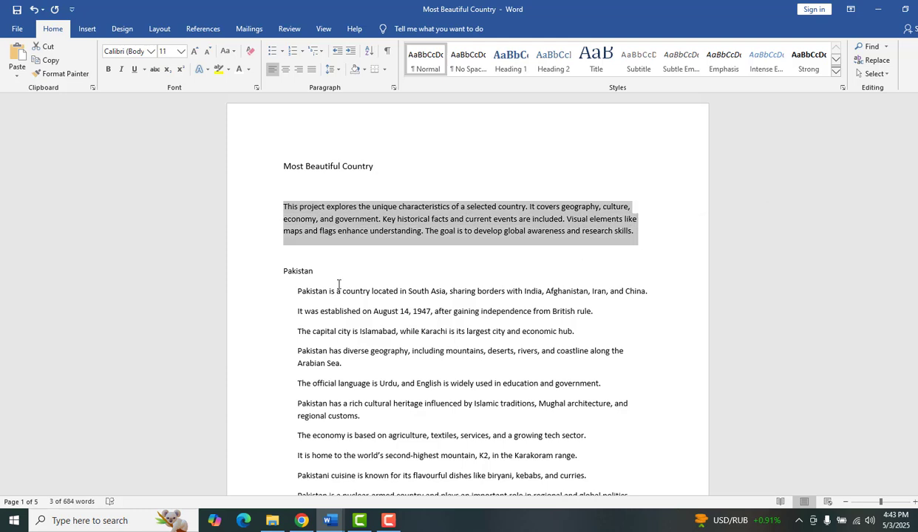
left_click(49, 60)
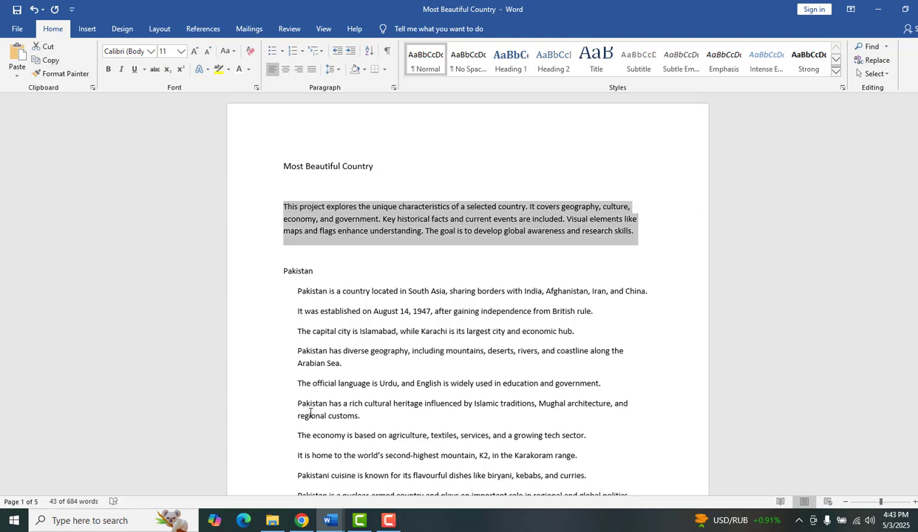
Return to Document2 and paste the copied introductory paragraph over the cover page's abstract placeholder
left_click(326, 514)
left_click(389, 470)
left_click(351, 337)
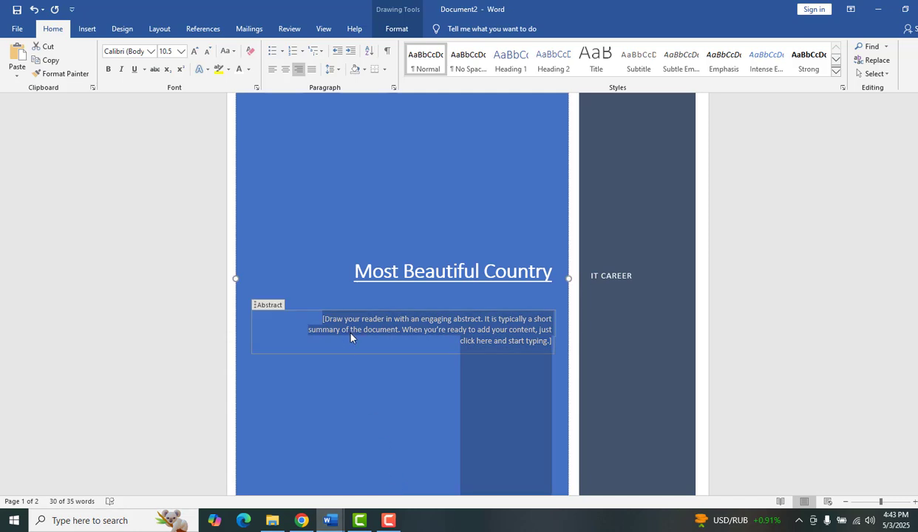
key("ctrl+v")
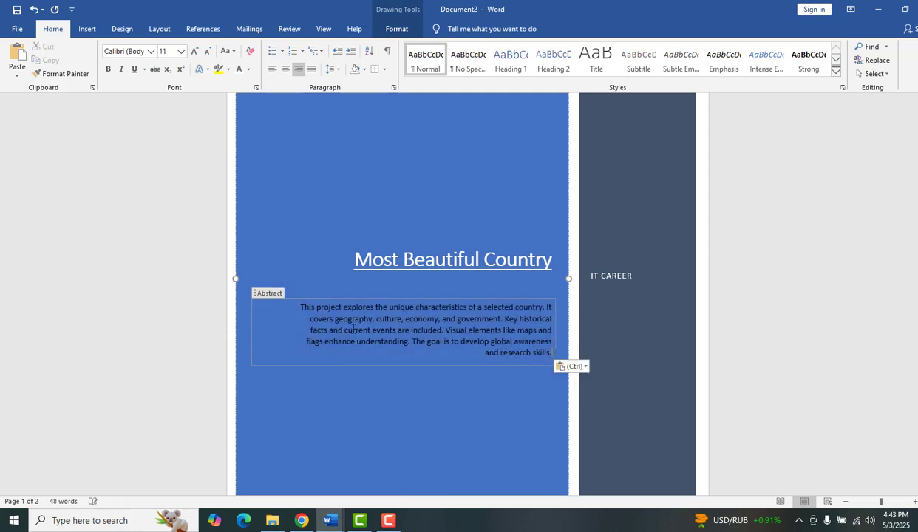
Format the cover page's abstract paragraph as bold, centered and white
left_click_drag(301, 307, 551, 354)
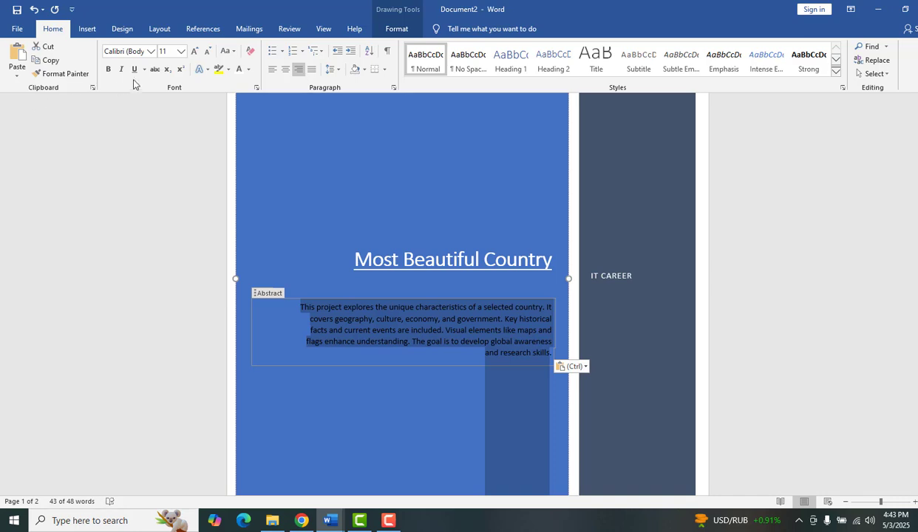
left_click(109, 68)
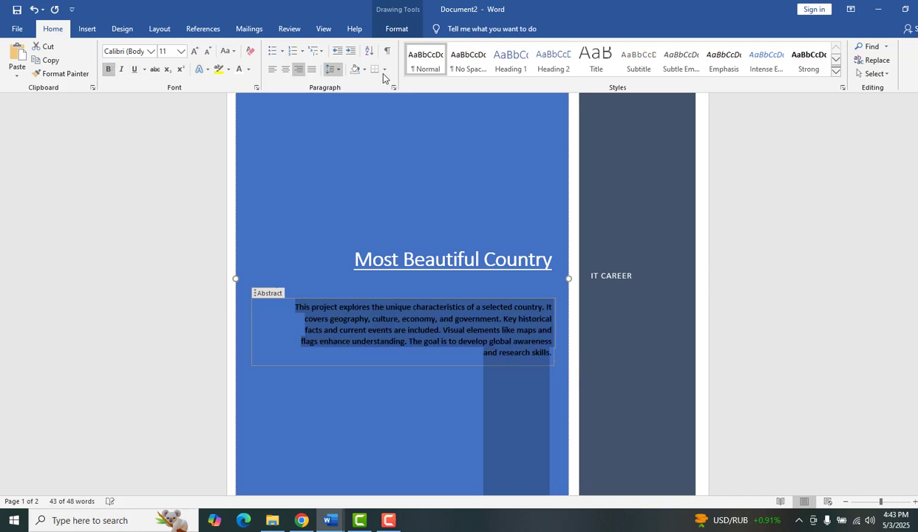
left_click(286, 70)
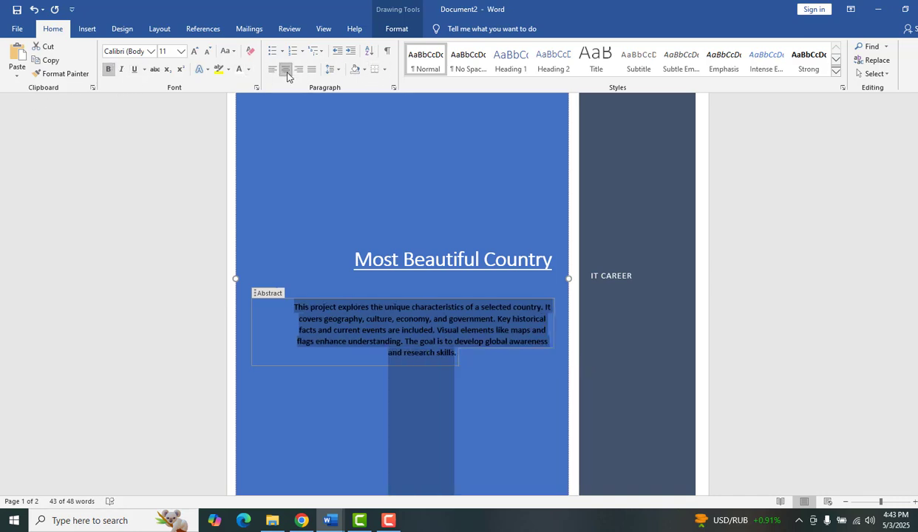
left_click(239, 70)
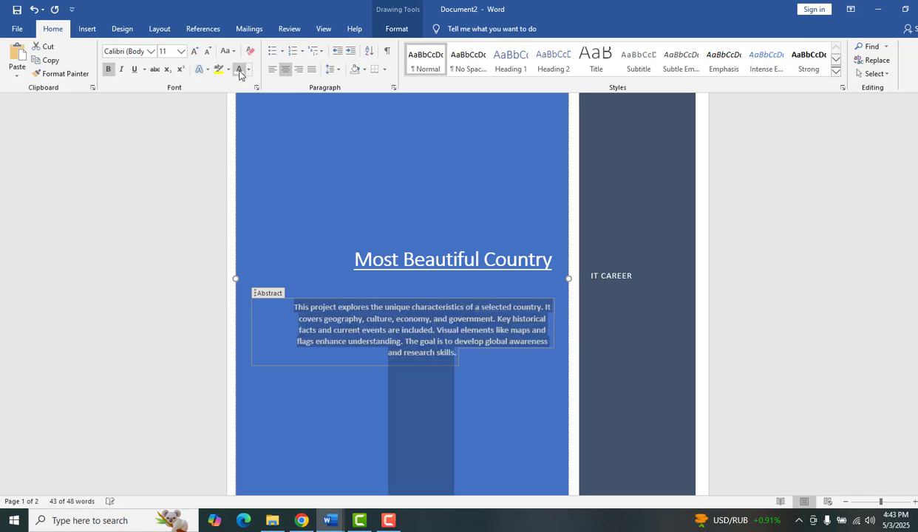
triple_click(304, 174)
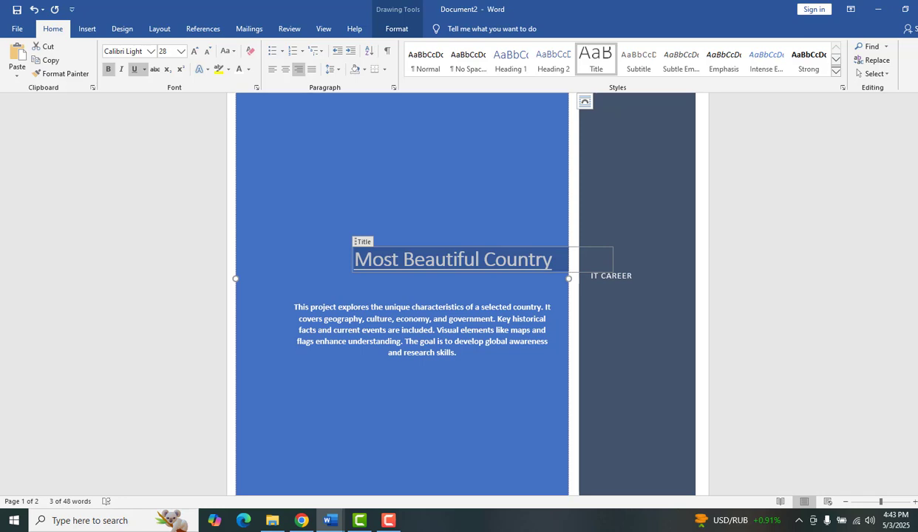
Insert a blank page at the start of page 2, right after the cover page
left_click_drag(916, 241, 916, 353)
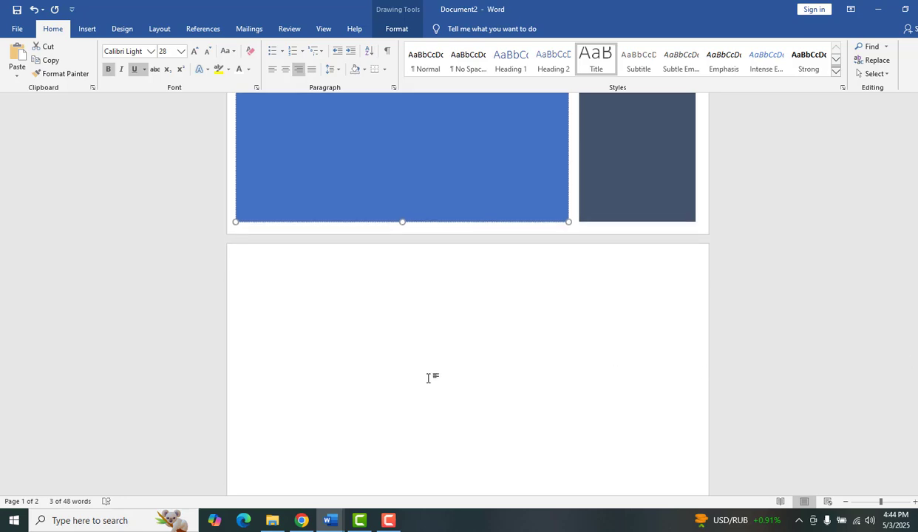
left_click(345, 320)
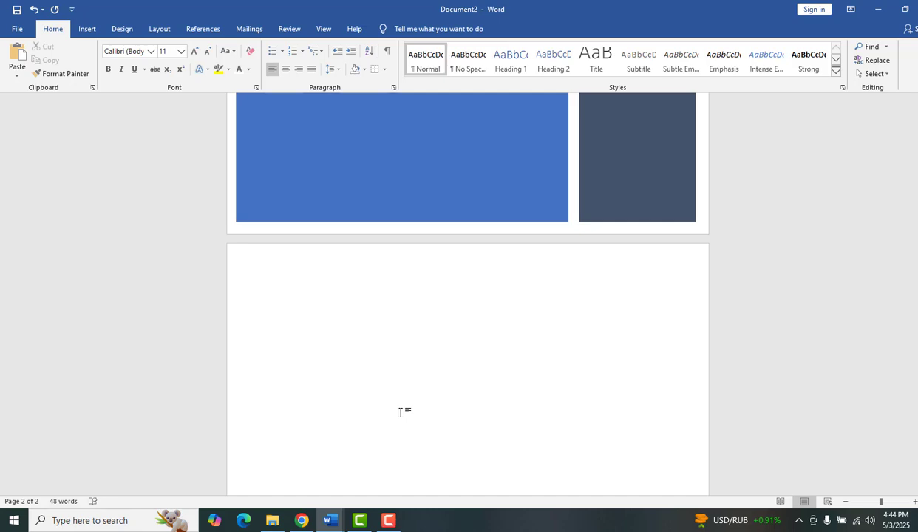
left_click_drag(917, 308, 917, 311)
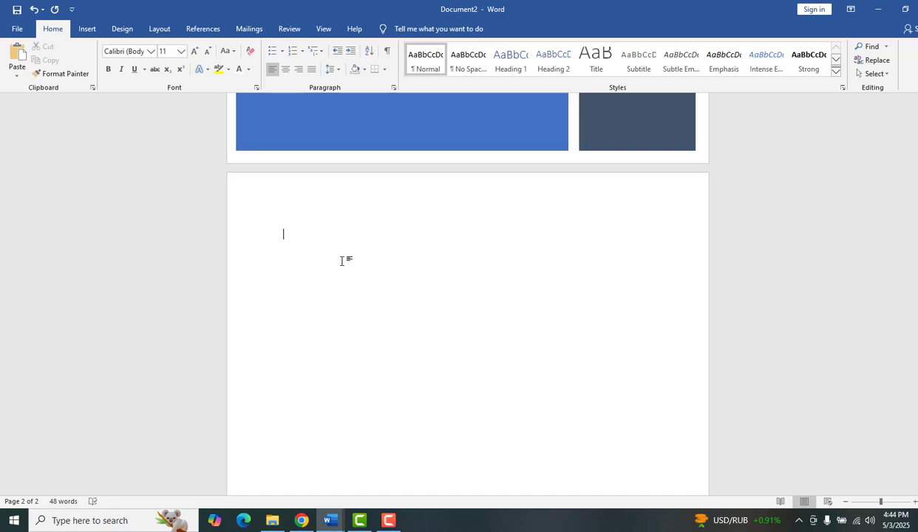
left_click(85, 29)
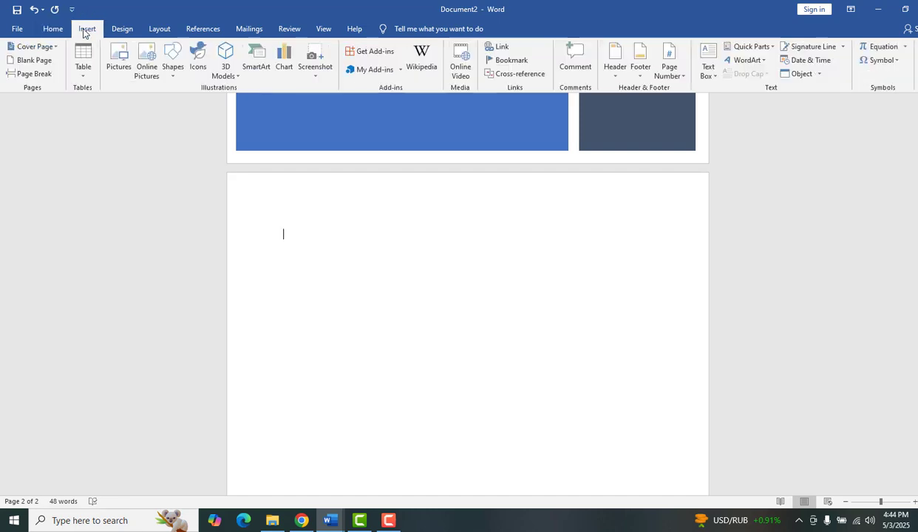
left_click(36, 62)
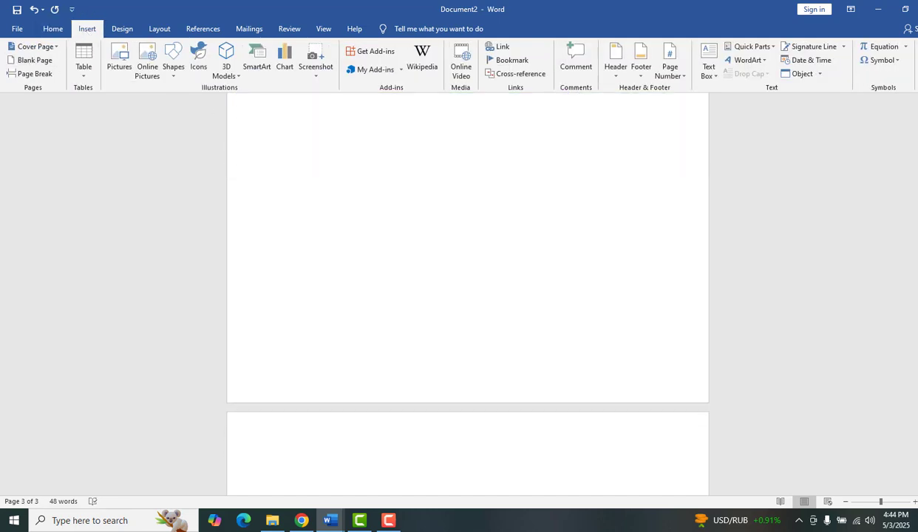
Enter the heading "PAKISTAN" at the start of page 3 and begin a new line below it
scroll(479, 348, "down", 5)
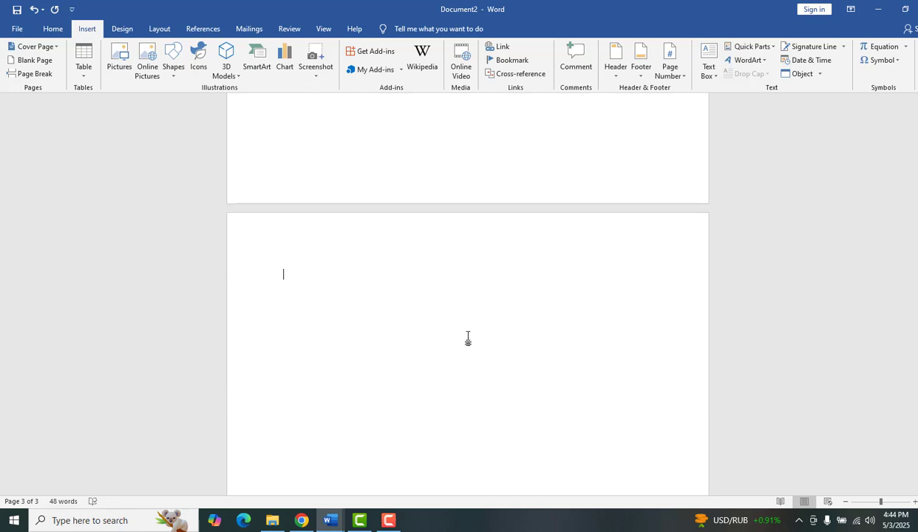
type("PAKISTAN")
key("Return")
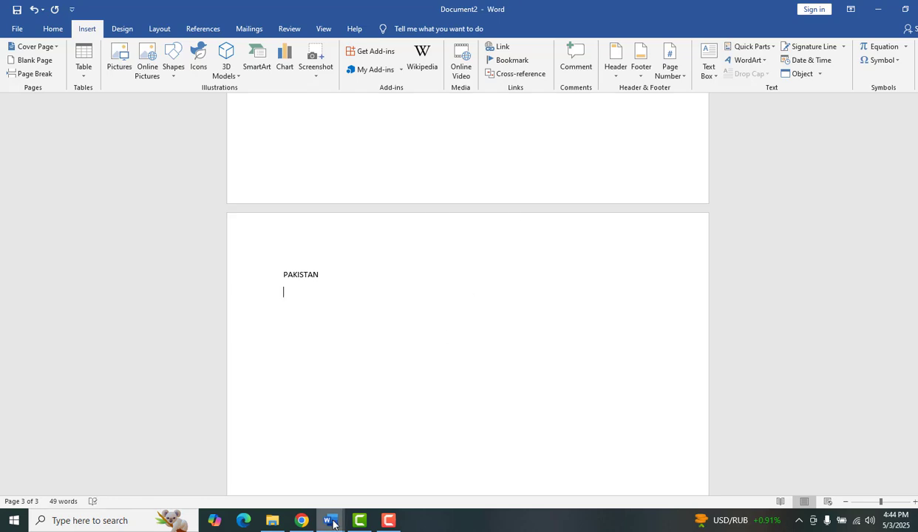
Switch to the "Most Beautiful Country" document and copy all the sentences listed under its Pakistan heading
mouse_move(333, 524)
left_click(303, 496)
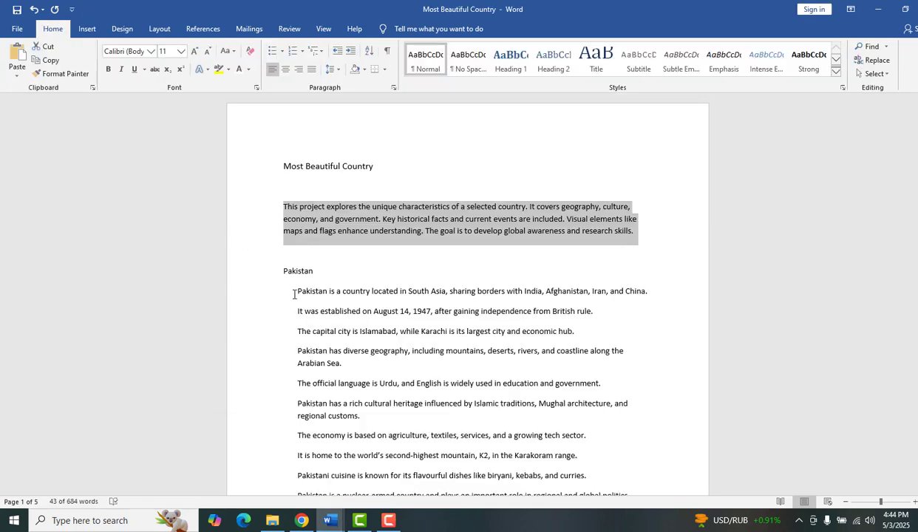
left_click_drag(294, 294, 648, 235)
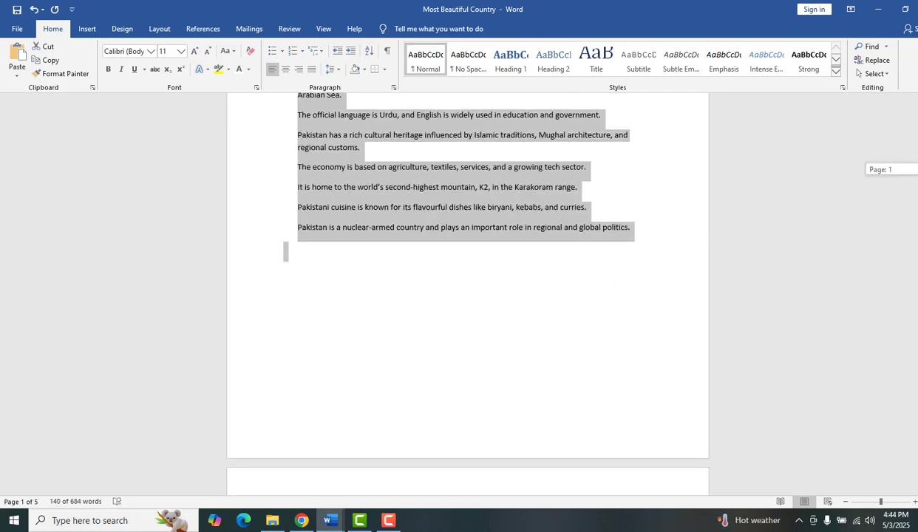
left_click_drag(916, 170, 916, 149)
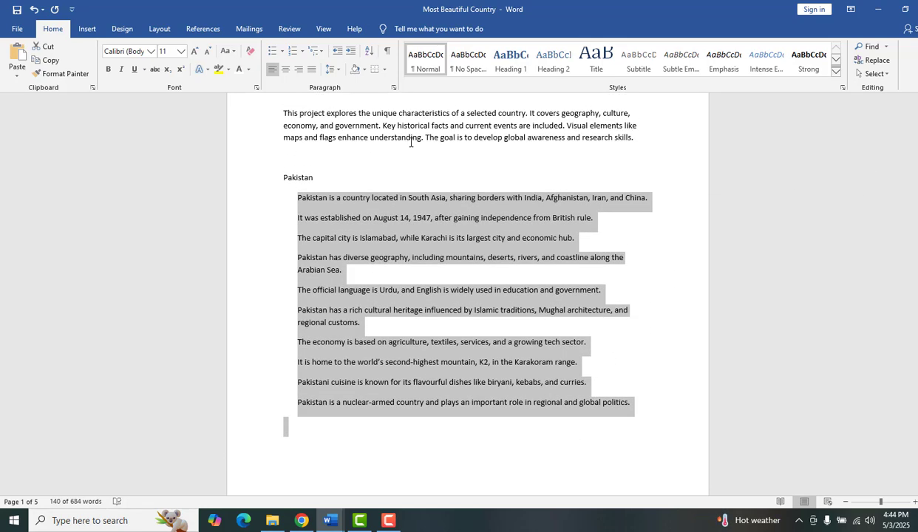
left_click(59, 64)
Return to Document2 and paste the copied Pakistan sentences on the line below the "PAKISTAN" heading on page 3
left_click(329, 521)
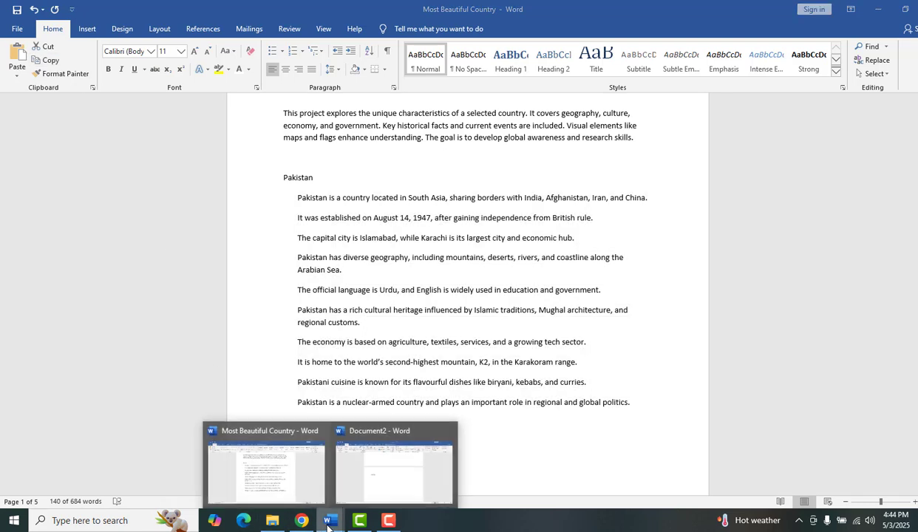
left_click(377, 473)
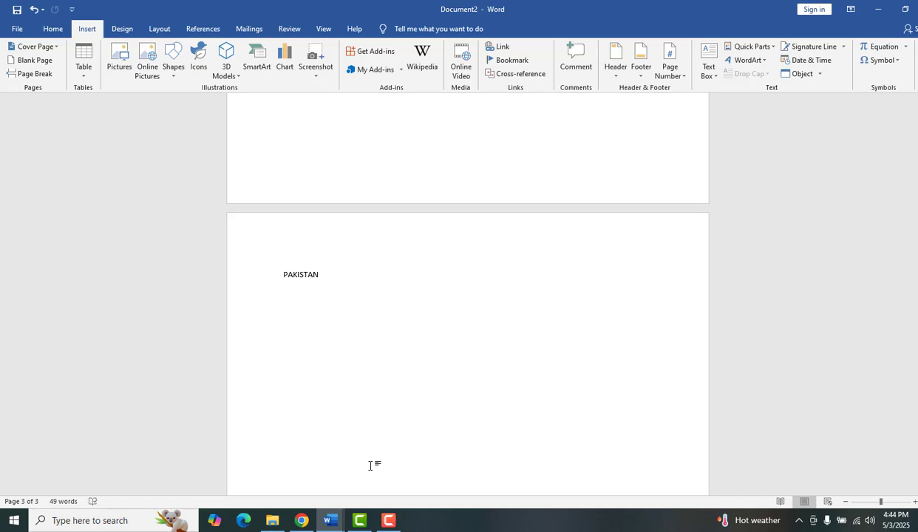
key("ctrl+v")
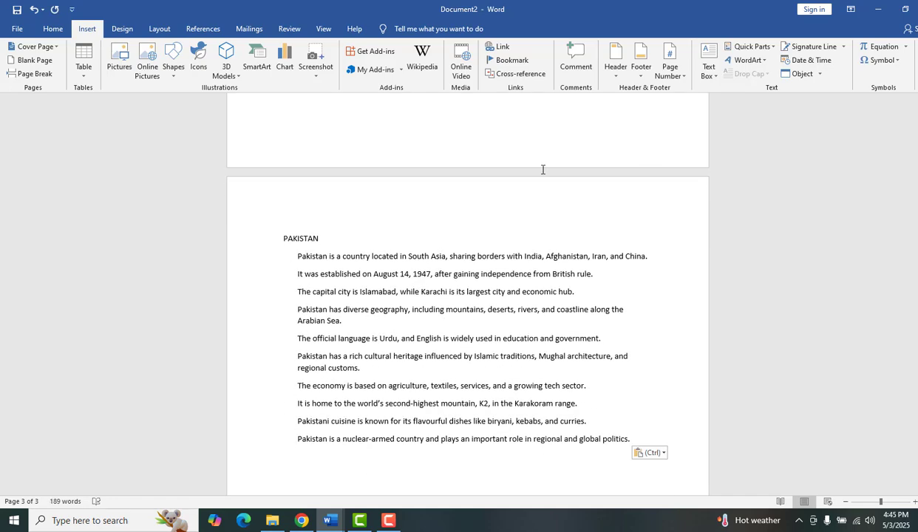
Insert a blank page after the Pakistan text on page 3
scroll(467, 296, "down", 2)
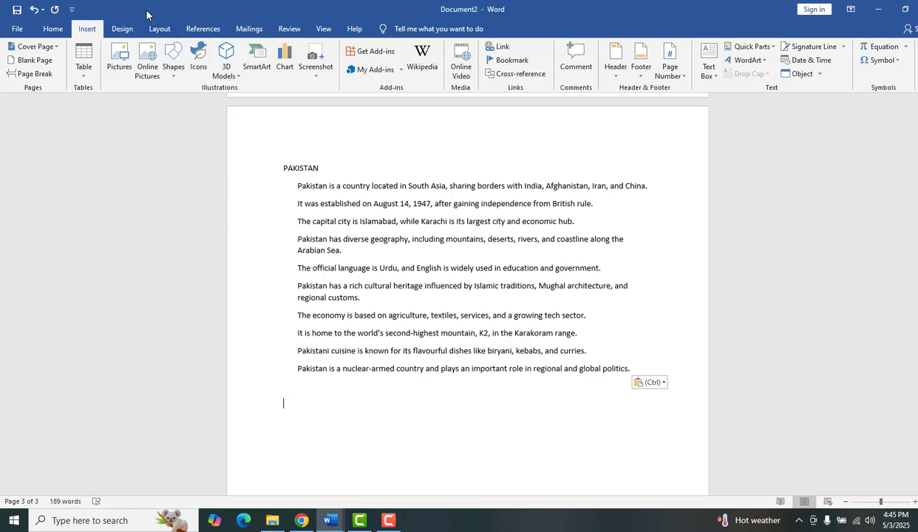
left_click(22, 64)
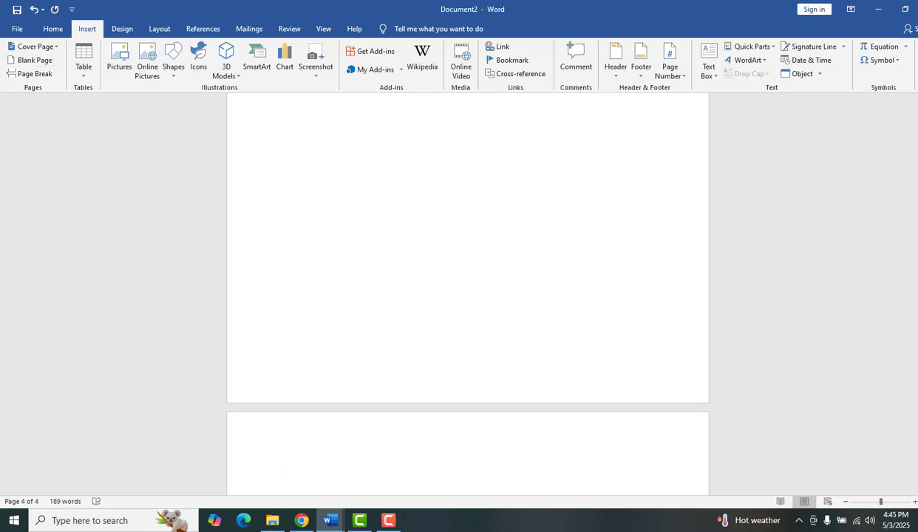
scroll(467, 296, "down", 3)
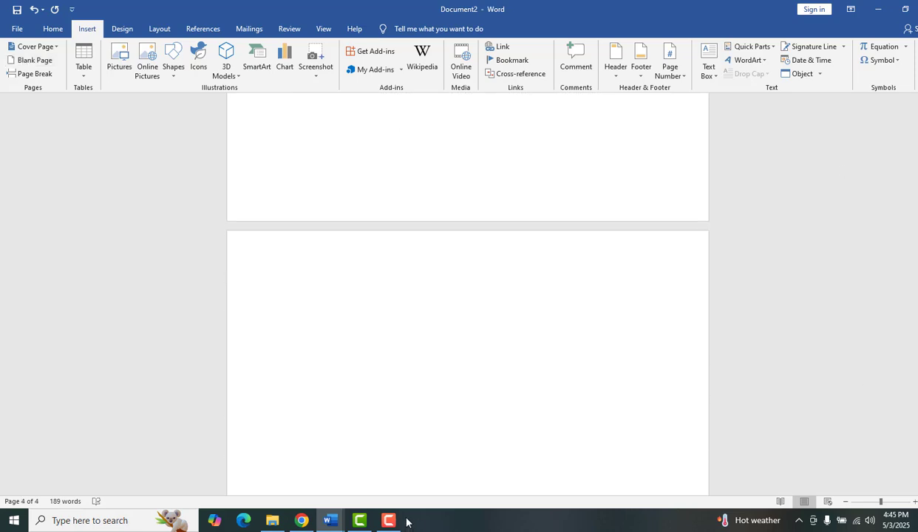
Switch to the "Most Beautiful Country" document and copy the Iran heading together with all its sentences
left_click(336, 523)
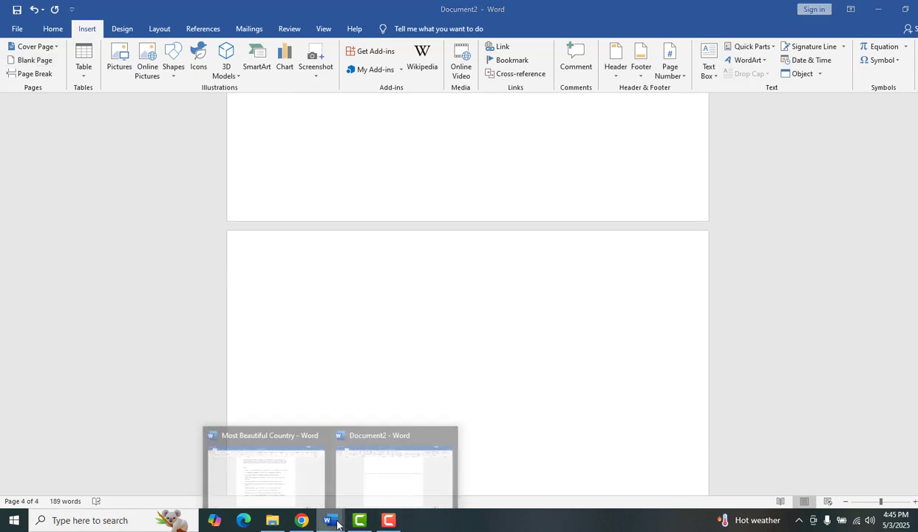
left_click(299, 476)
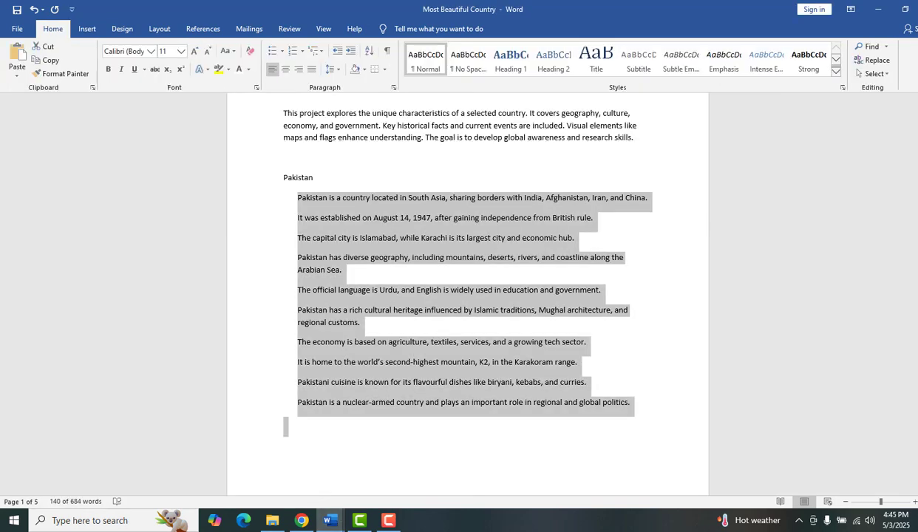
scroll(397, 249, "down", 10)
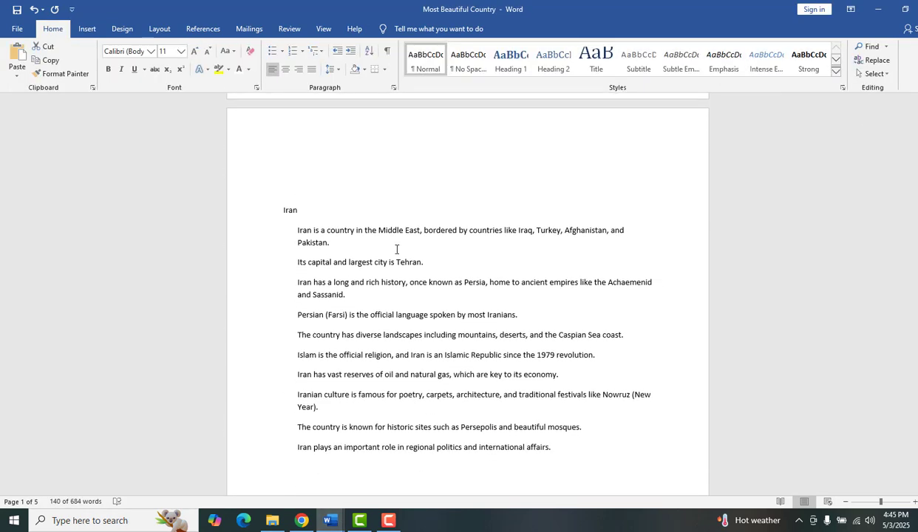
left_click_drag(281, 210, 610, 443)
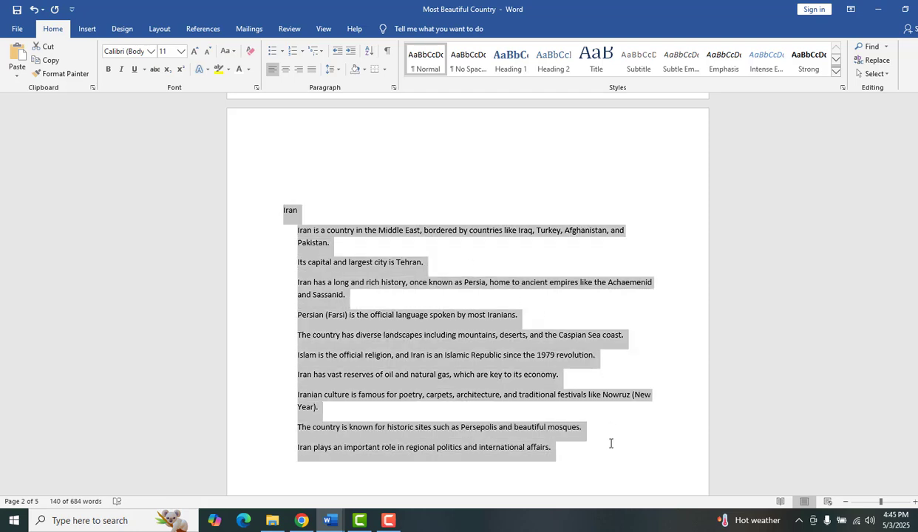
left_click(46, 60)
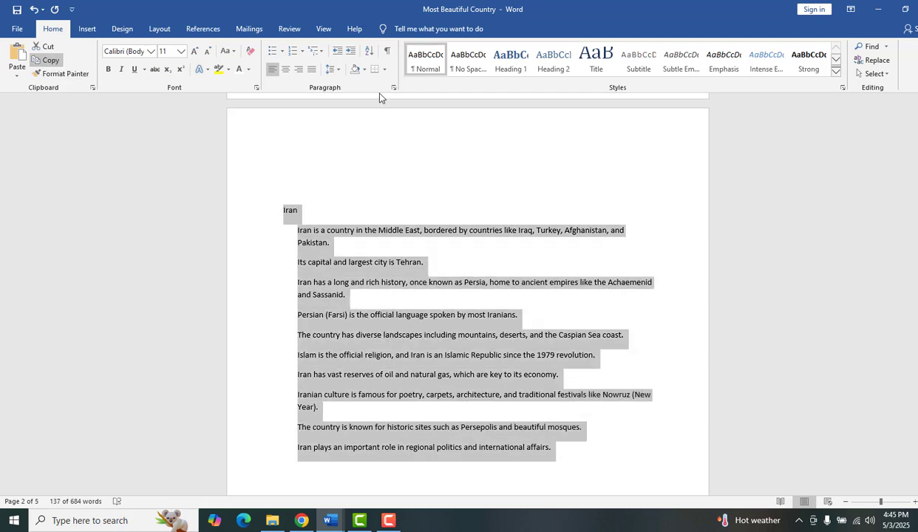
Paste the copied Iran section onto page 4 of Document2 and insert a blank page after it
left_click(330, 520)
left_click(382, 480)
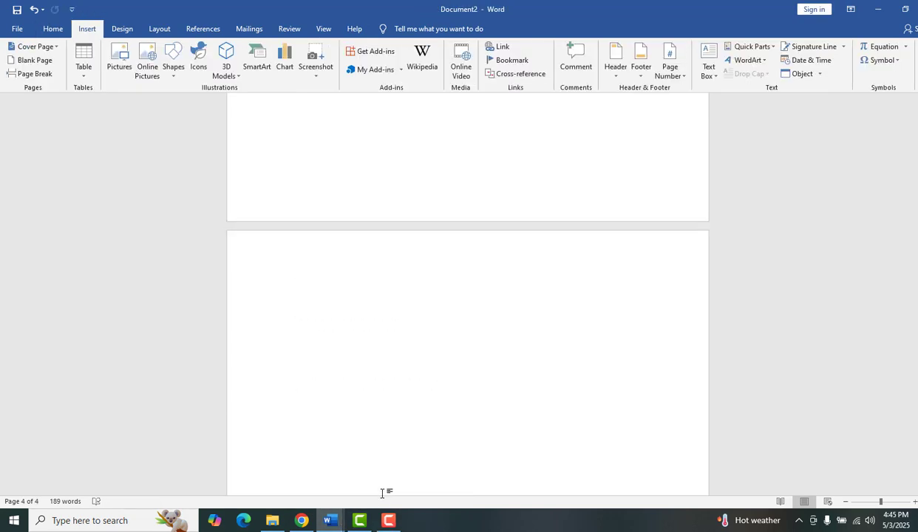
key("ctrl+v")
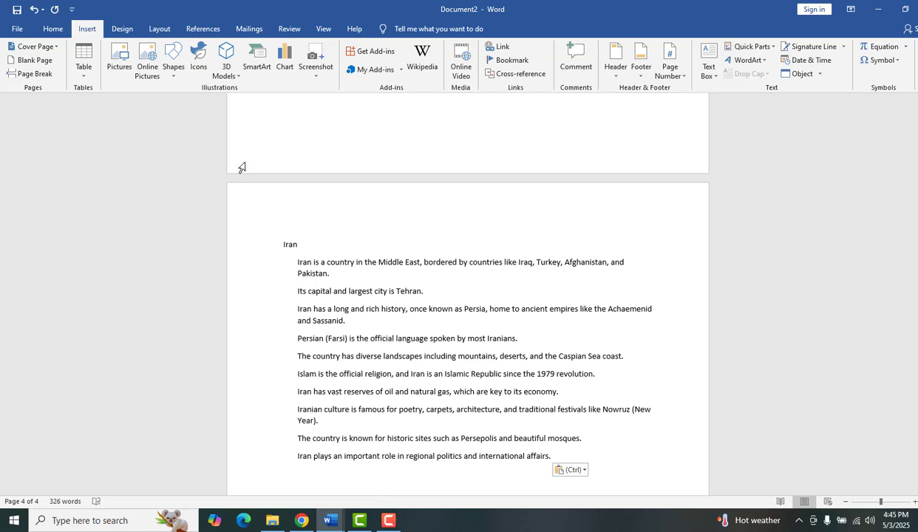
left_click(42, 62)
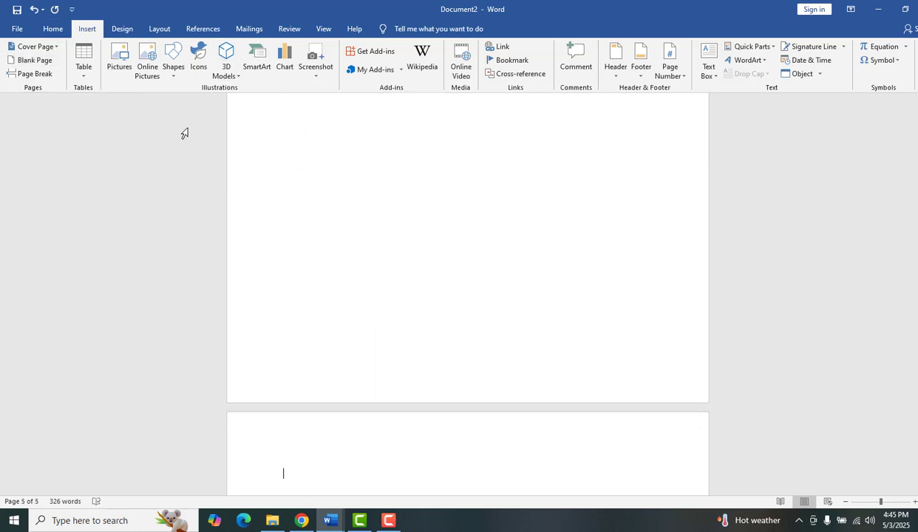
Switch to the "Most Beautiful Country" document and copy the Nepal heading together with all its sentences
mouse_move(330, 527)
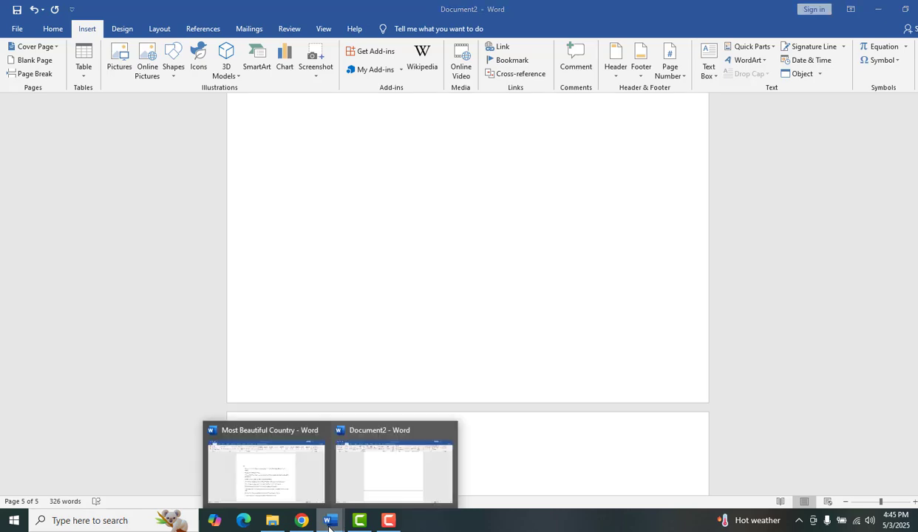
left_click(282, 478)
scroll(466, 296, "down", 15)
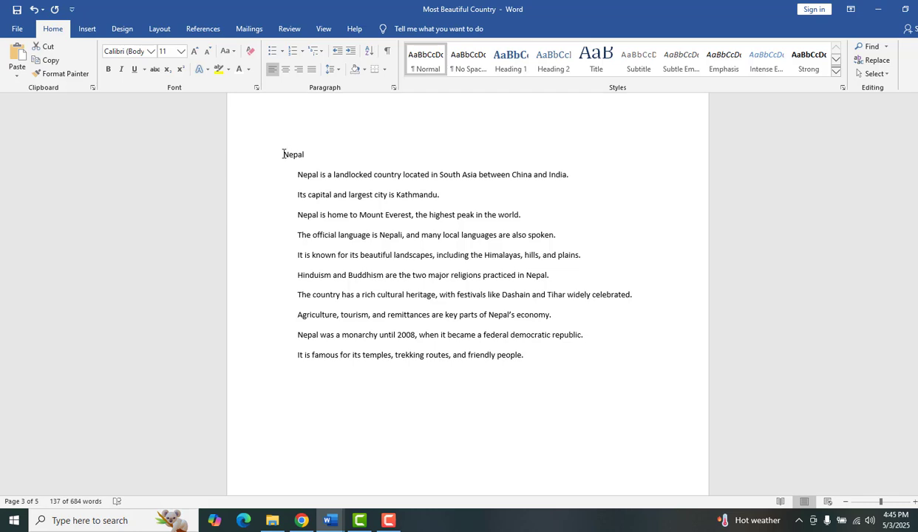
left_click_drag(283, 154, 576, 358)
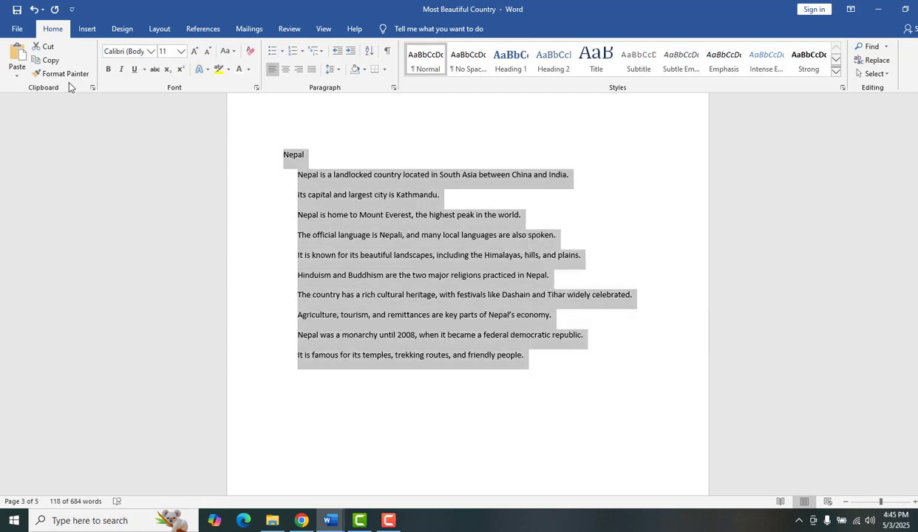
left_click(49, 61)
Return to Document2 and paste the copied Nepal section at the start of page 5
left_click(330, 520)
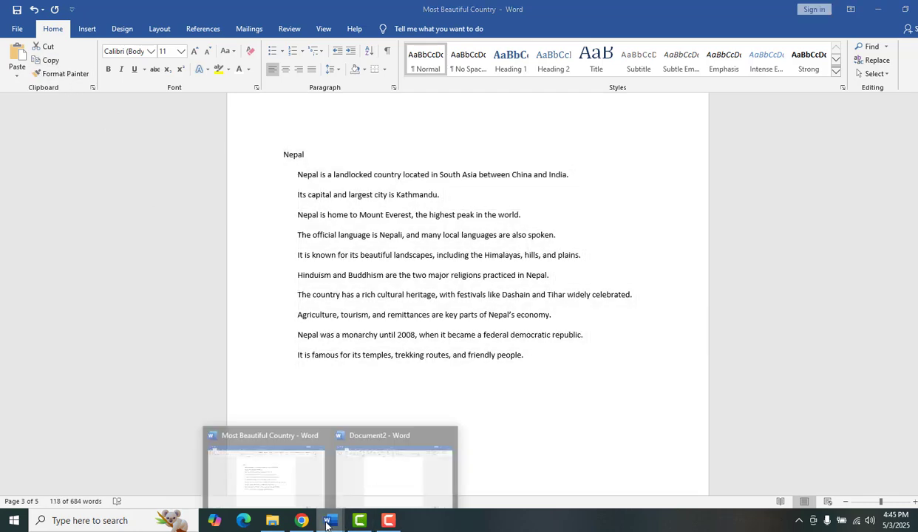
left_click(380, 473)
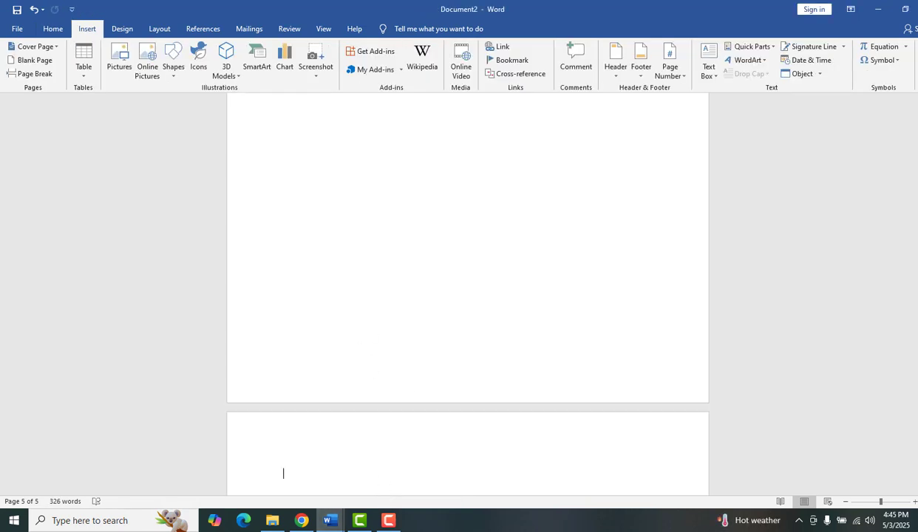
scroll(468, 296, "down", 5)
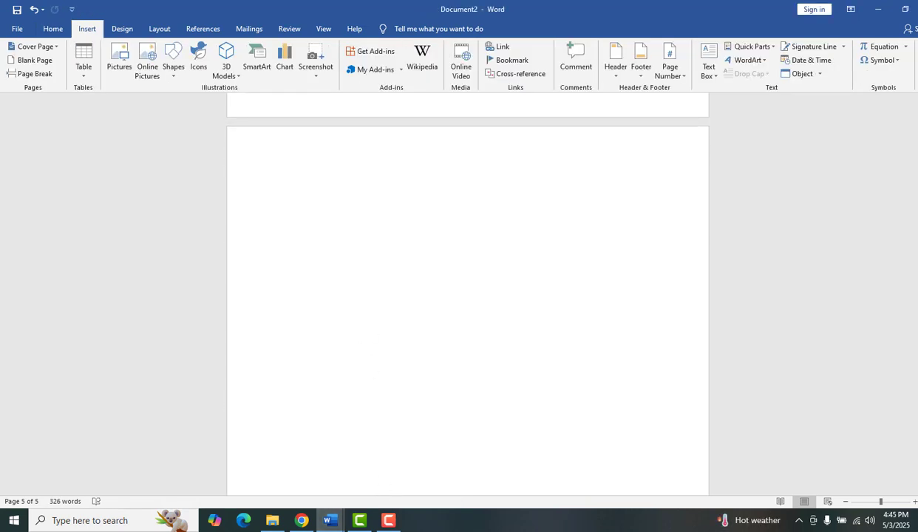
key("ctrl+v")
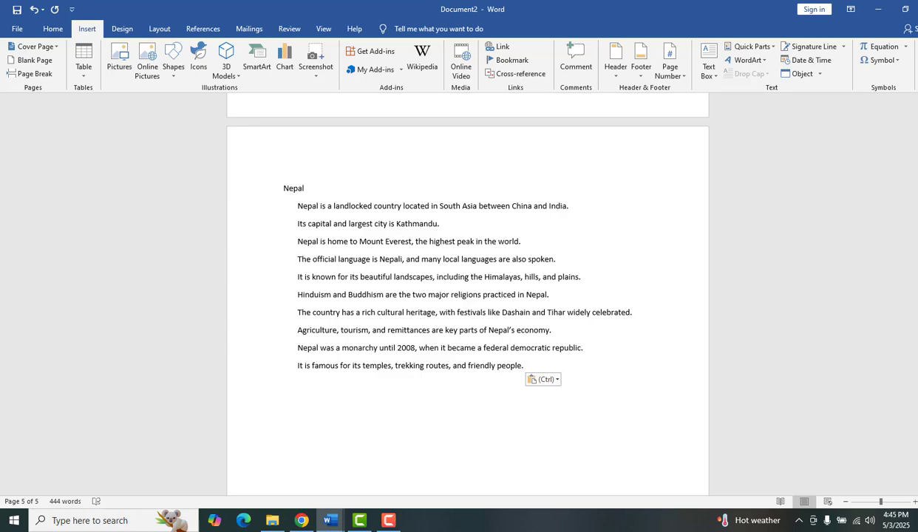
Add the "PAKISTAN" heading on page 3 as a Level 1 entry for the table of contents
scroll(468, 296, "up", 20)
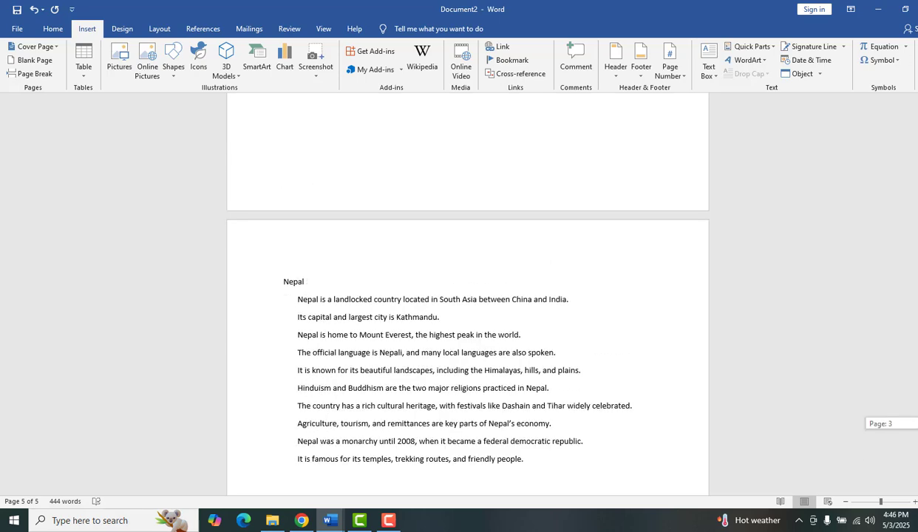
scroll(468, 296, "up", 10)
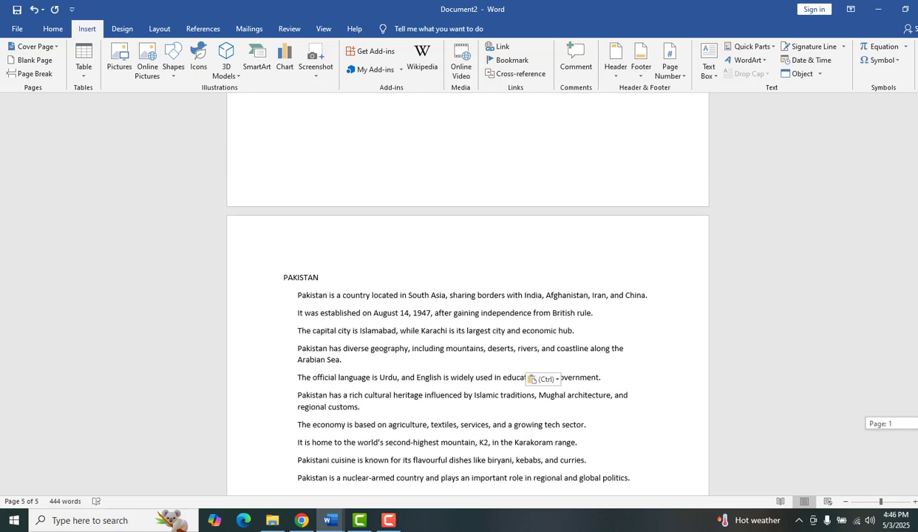
scroll(468, 296, "up", 1)
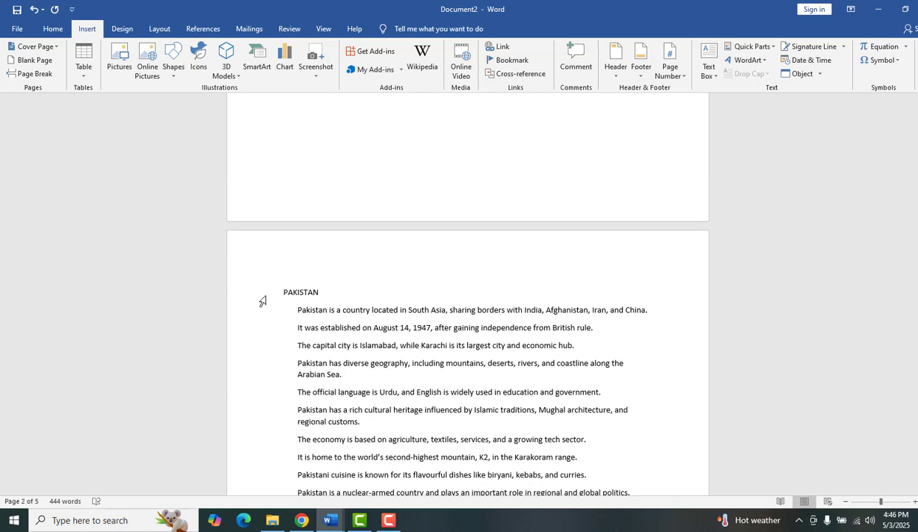
double_click(326, 290)
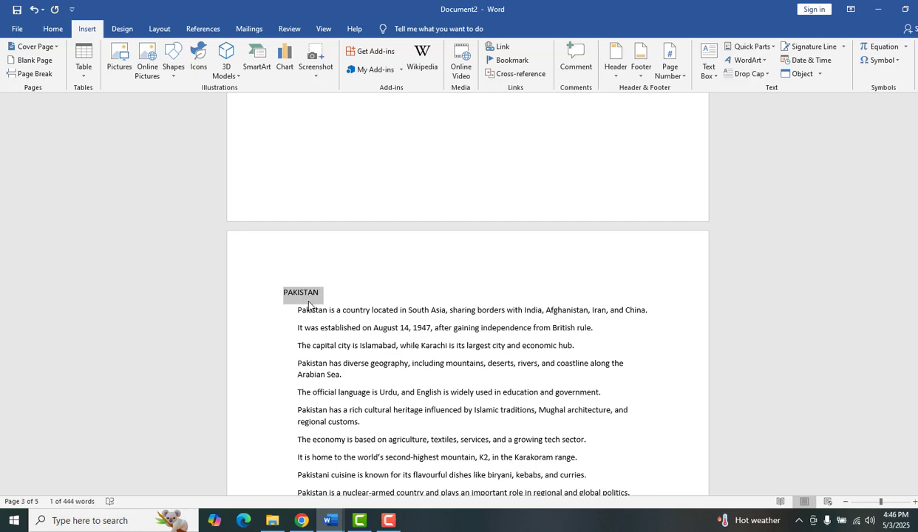
left_click(202, 30)
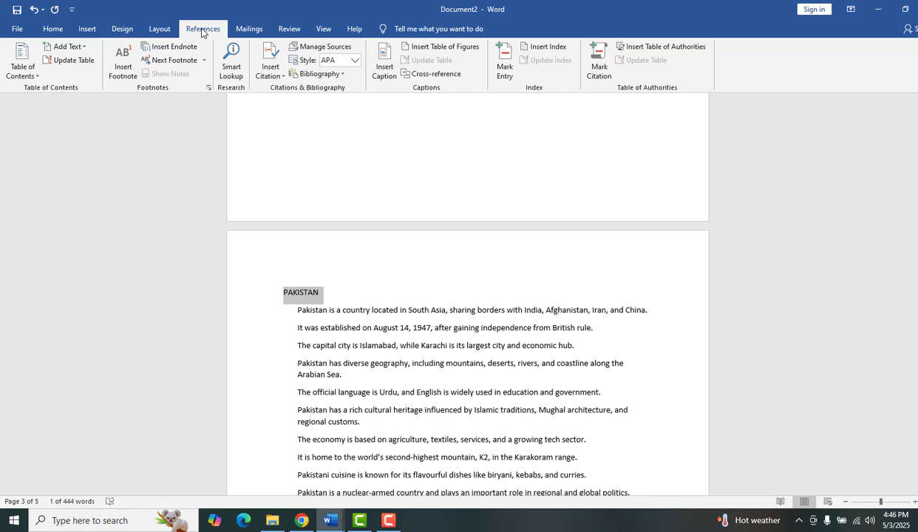
left_click(86, 47)
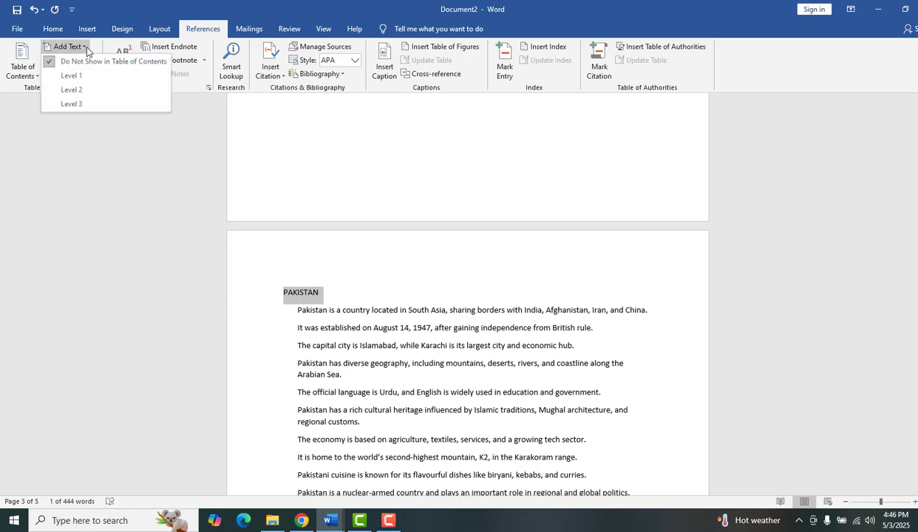
left_click(82, 77)
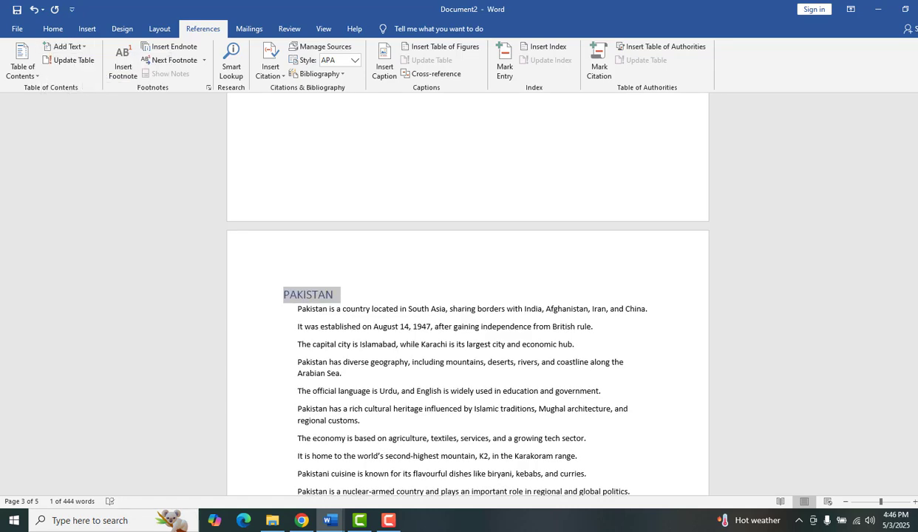
Add the "Iran" heading on page 4 as a Level 1 entry for the table of contents
left_click_drag(917, 267, 917, 342)
left_click_drag(284, 307, 301, 306)
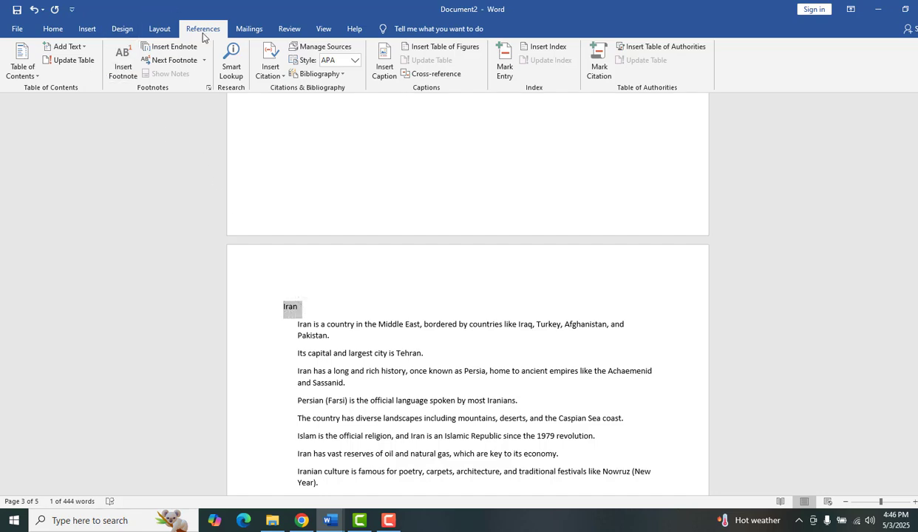
left_click(65, 49)
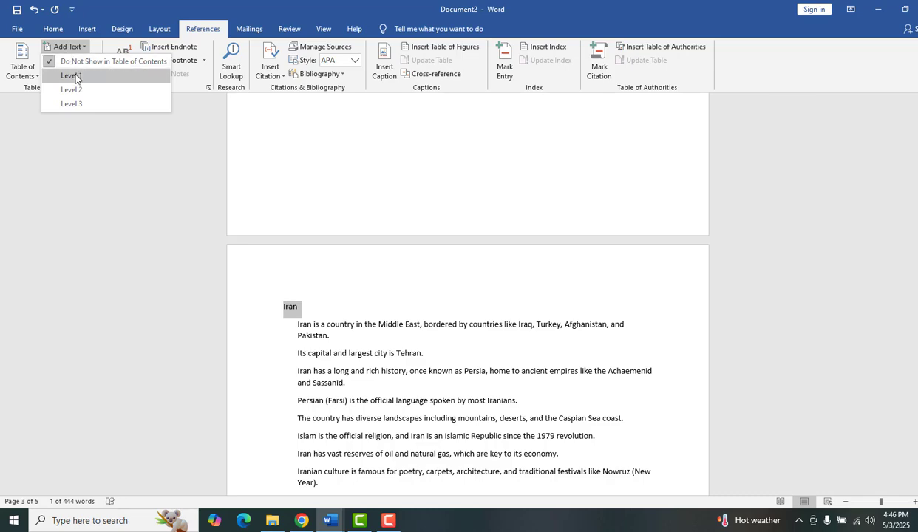
left_click(72, 76)
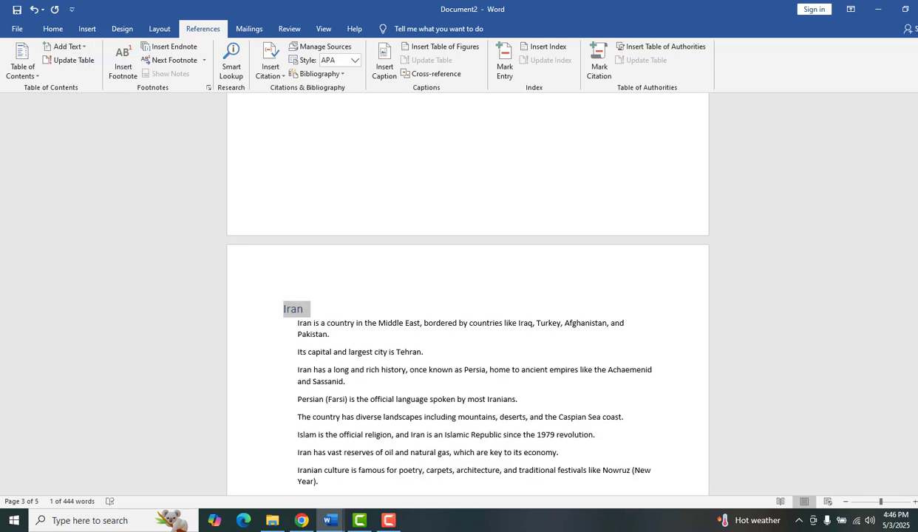
Add the "Nepal" heading on page 5 as a Level 1 entry for the table of contents
scroll(396, 373, "down", 10)
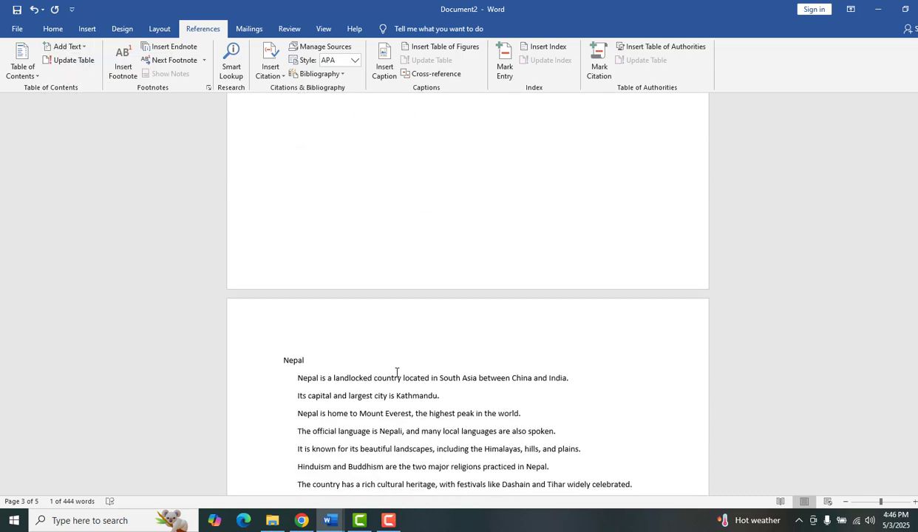
left_click(288, 366)
left_click_drag(279, 362, 307, 360)
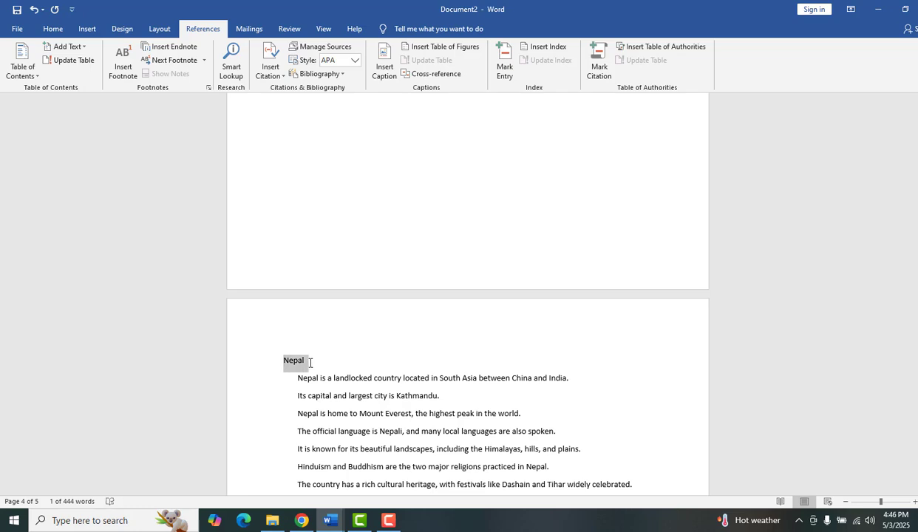
left_click(70, 45)
left_click(84, 81)
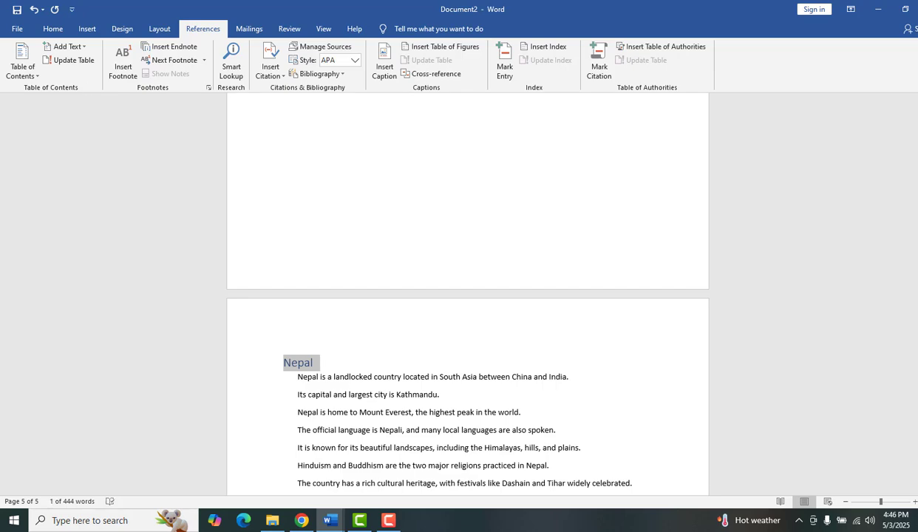
Insert the built-in Automatic Table 1 table of contents on the blank page 2
left_click_drag(917, 410, 917, 341)
left_click_drag(917, 260, 917, 145)
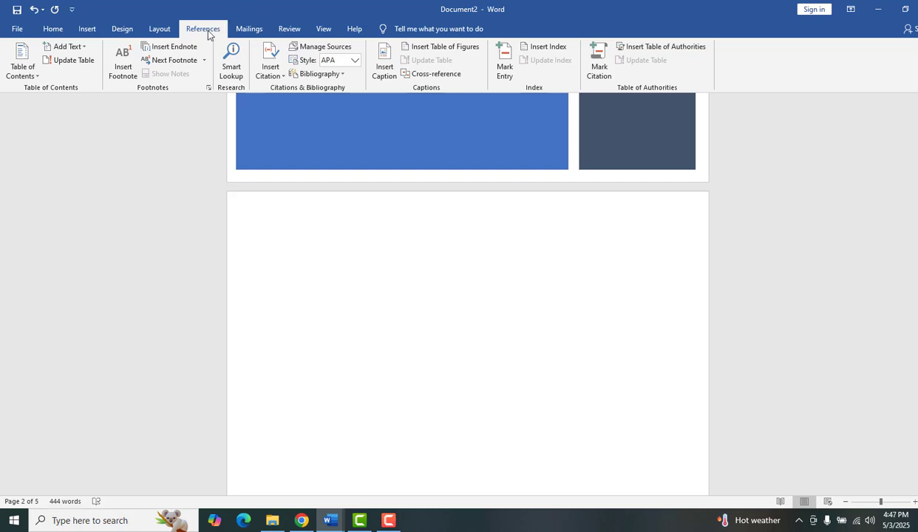
left_click(21, 77)
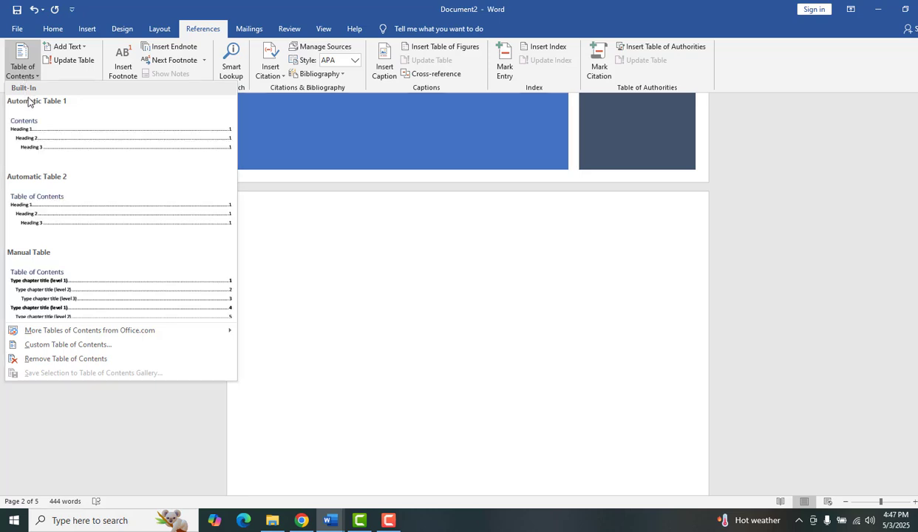
left_click(119, 155)
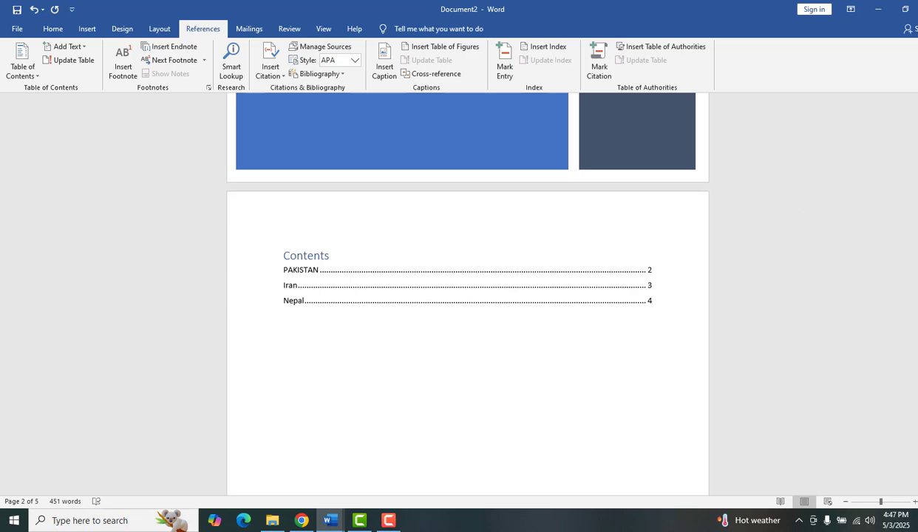
Add a blank page after the last sentence of the Nepal section
left_click_drag(917, 204, 916, 425)
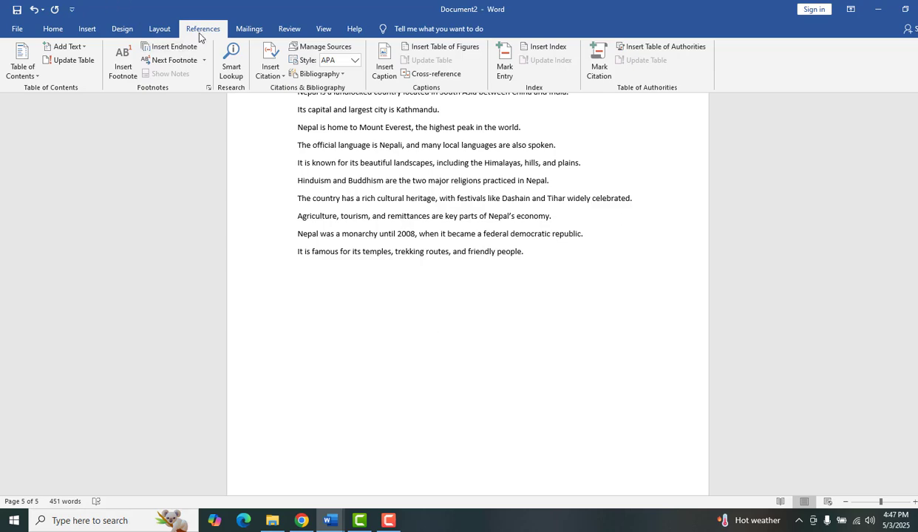
left_click(85, 31)
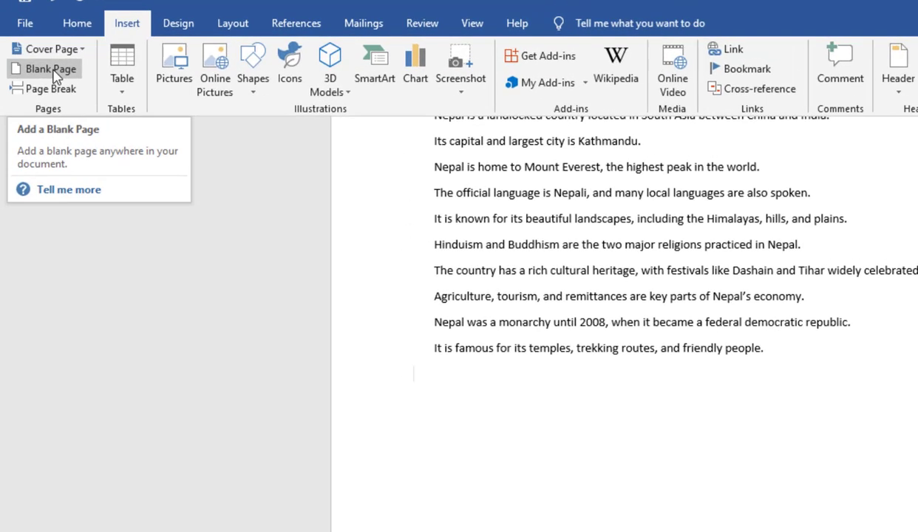
left_click(37, 63)
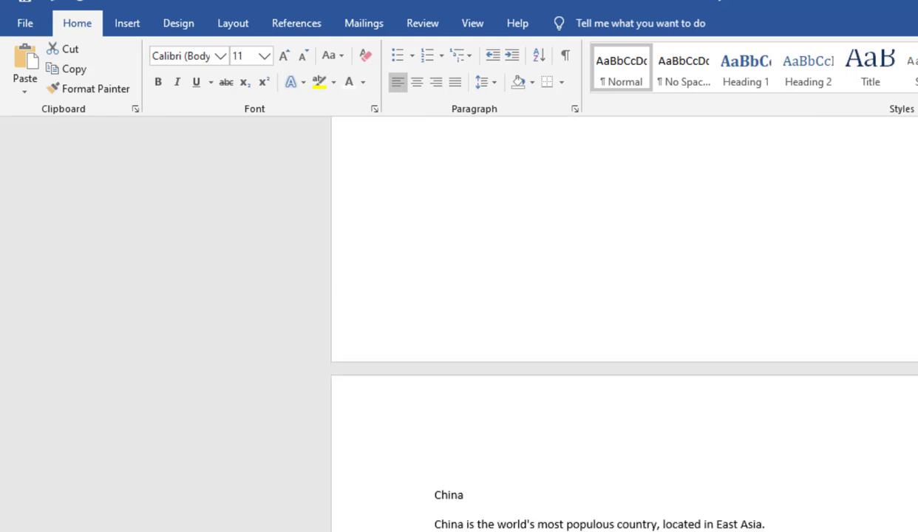
In the "Most Beautiful Country" document, copy the China heading together with all its sentences
scroll(625, 333, "down", 5)
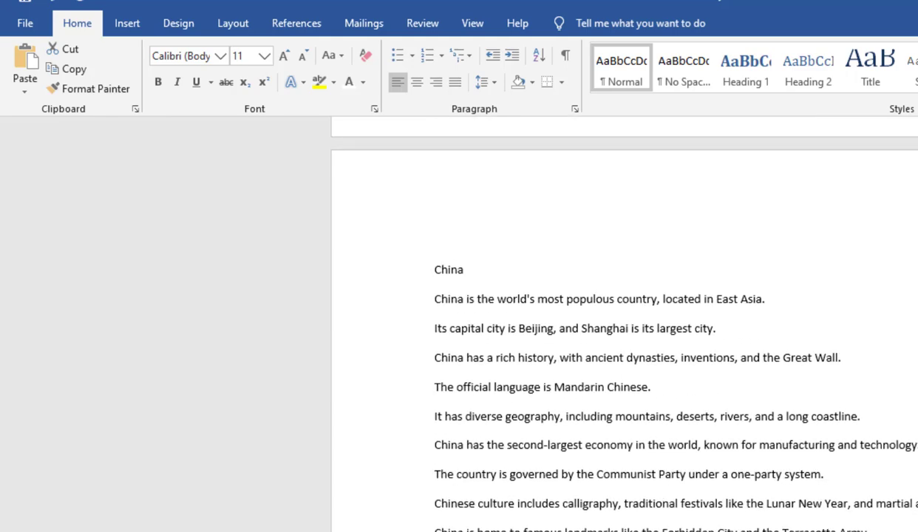
left_click_drag(436, 260, 798, 531)
key("ctrl+c")
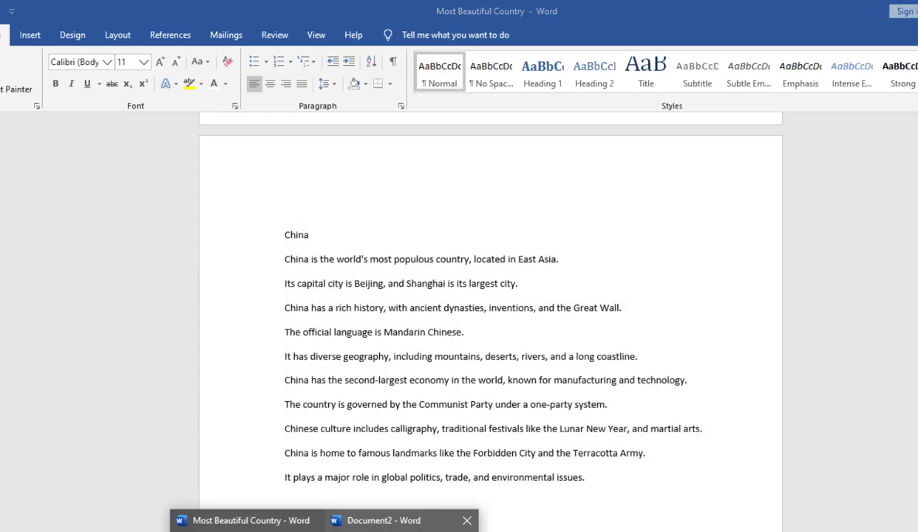
Return to Document2, paste the China section on the new blank page and add another blank page after it
left_click(357, 497)
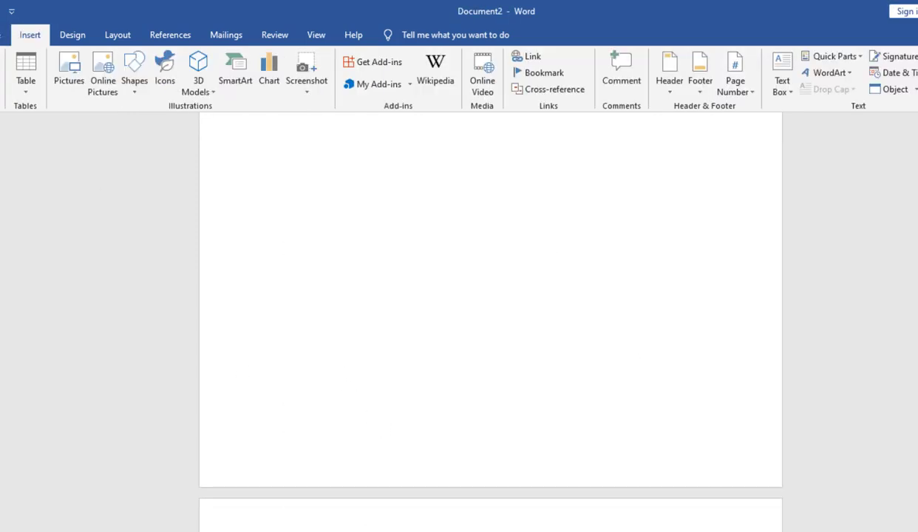
scroll(490, 321, "down", 5)
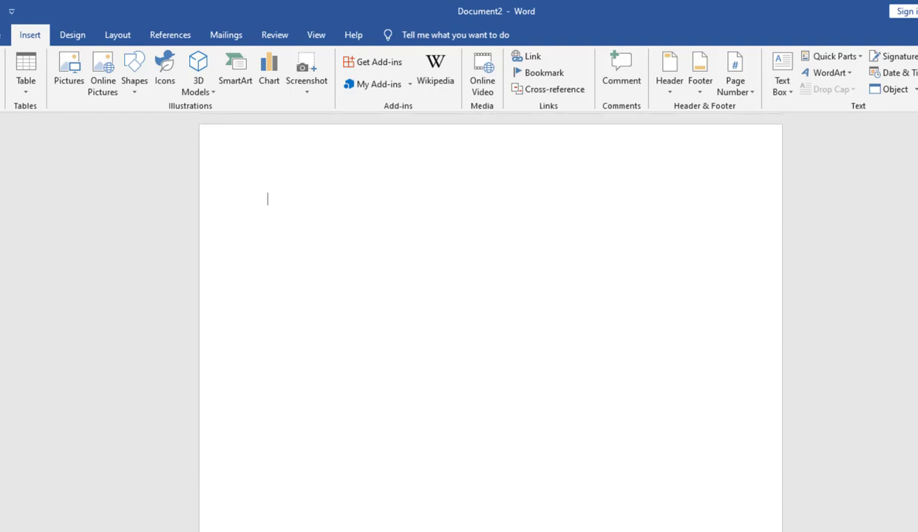
key("ctrl+v")
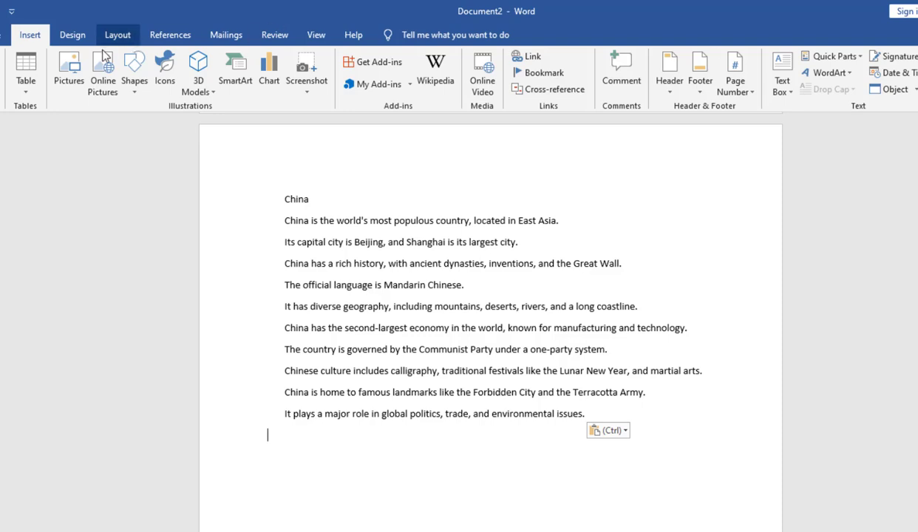
scroll(490, 322, "down", 5)
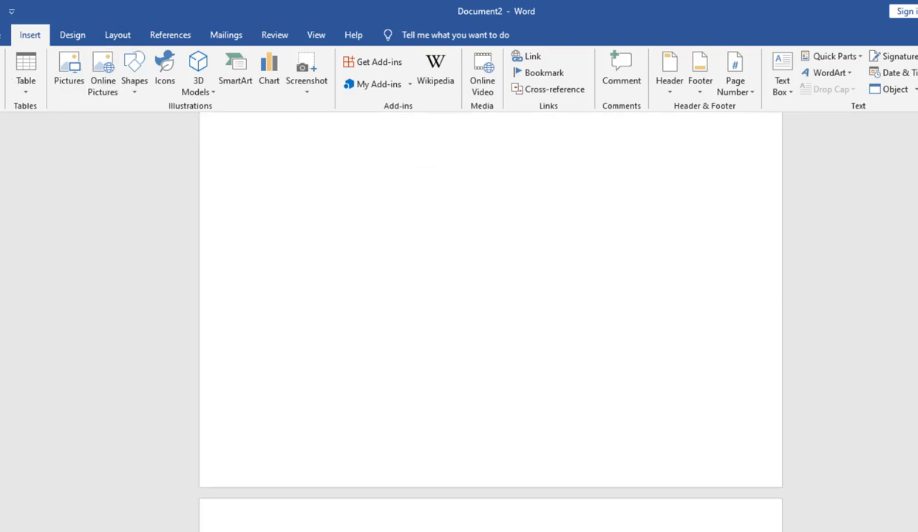
Switch to the "Most Beautiful Country" document and copy the Bangladesh heading together with all its sentences
mouse_move(324, 531)
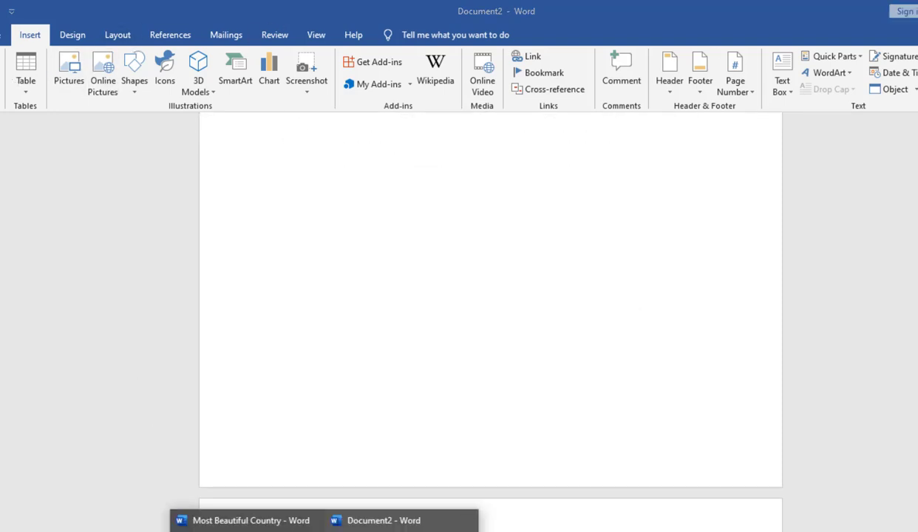
left_click(251, 521)
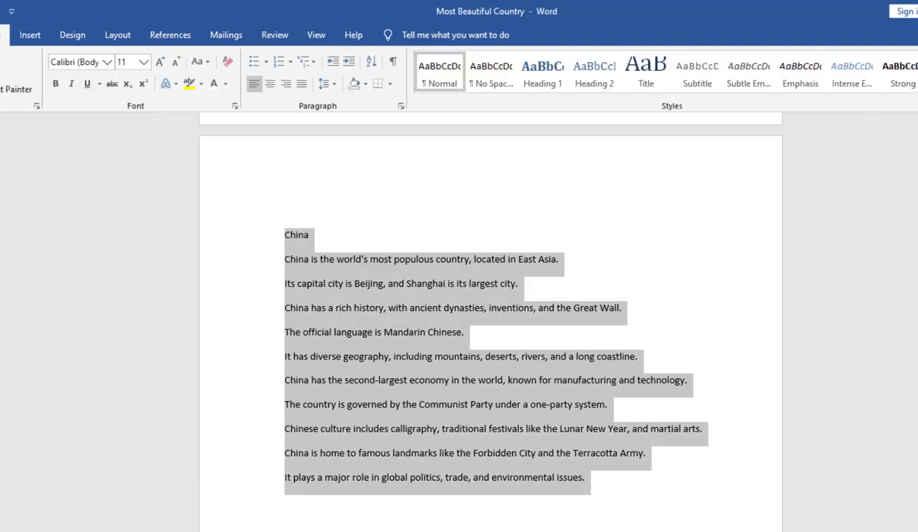
scroll(281, 204, "down", 10)
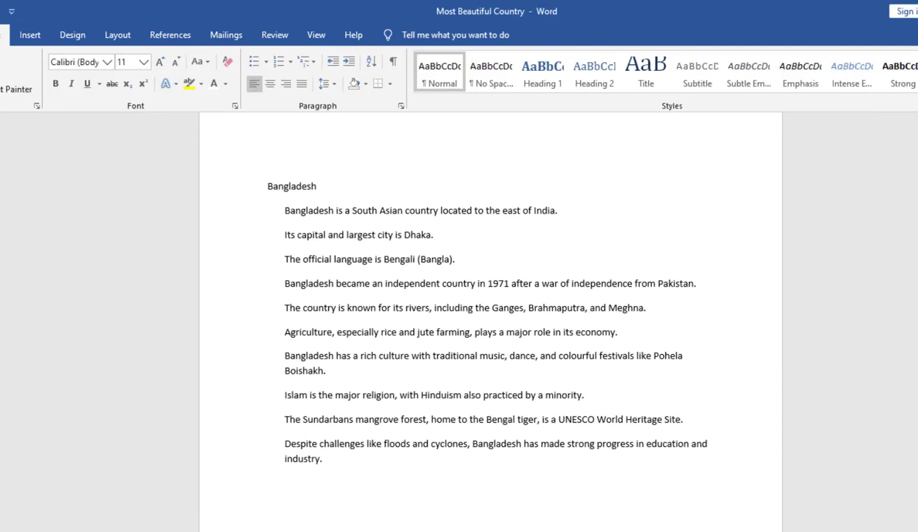
left_click_drag(257, 189, 399, 483)
key("ctrl+c")
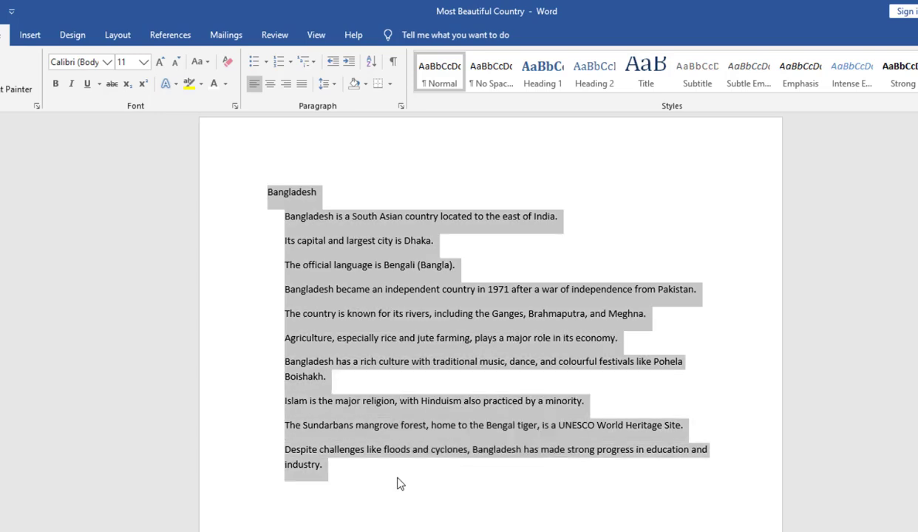
Return to Document2 and paste the copied Bangladesh section on the blank page after China
left_click(325, 531)
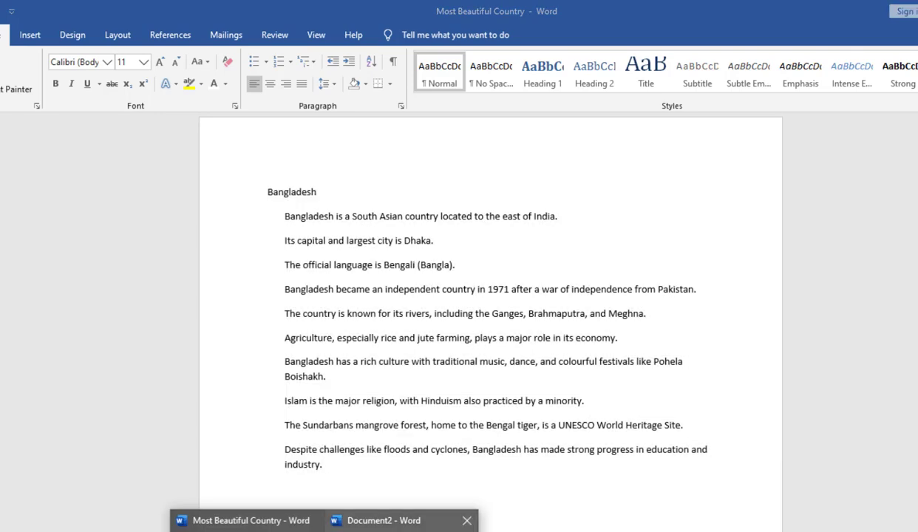
left_click(380, 520)
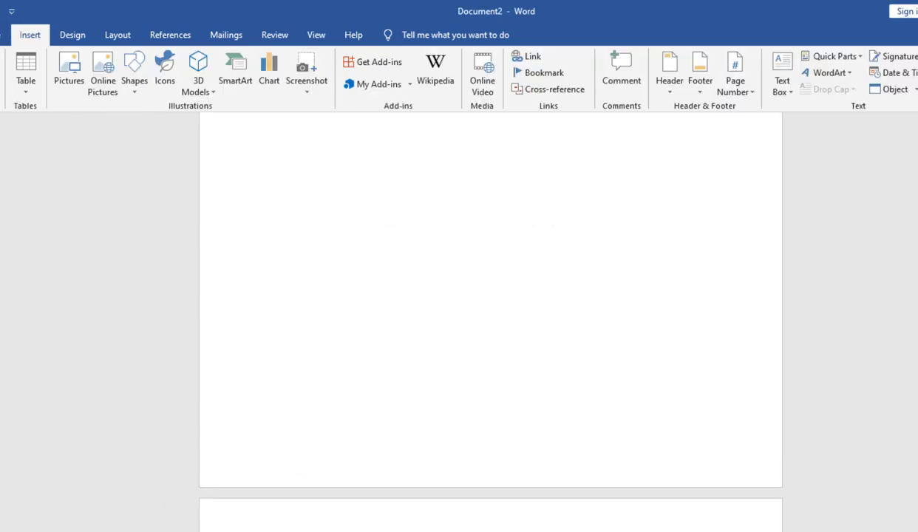
scroll(490, 333, "down", 5)
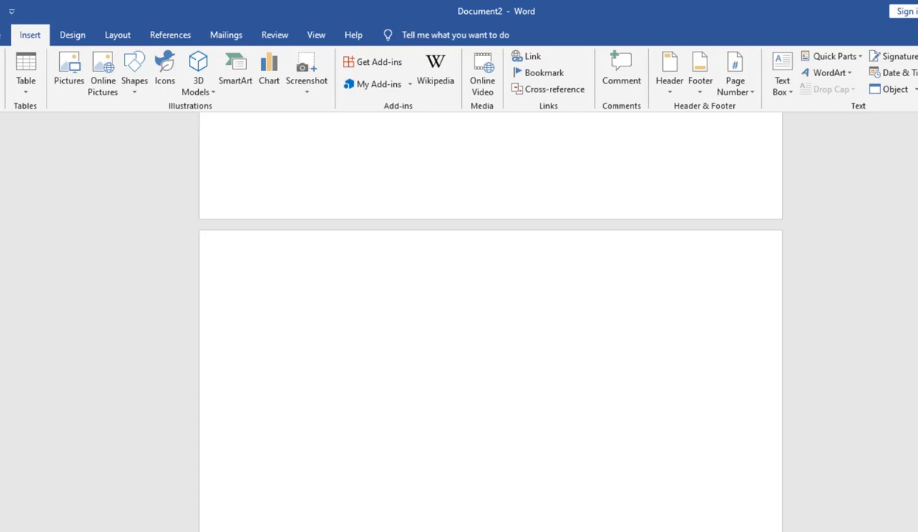
key("ctrl+v")
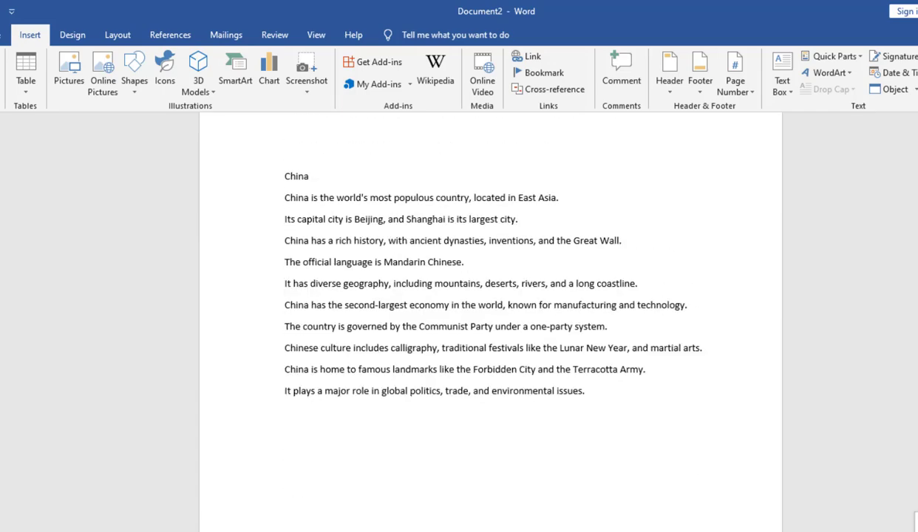
Add the "China" heading as a Level 1 entry for the table of contents
scroll(490, 333, "down", 2)
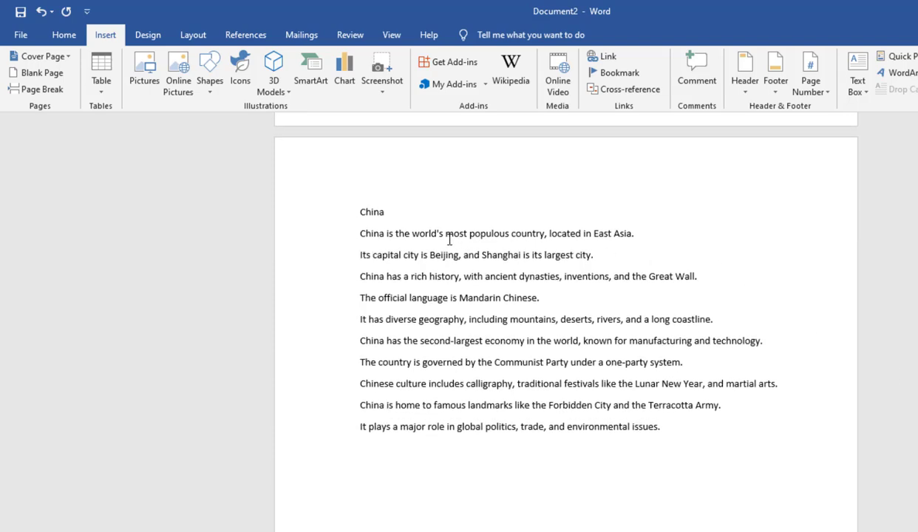
left_click_drag(361, 210, 400, 215)
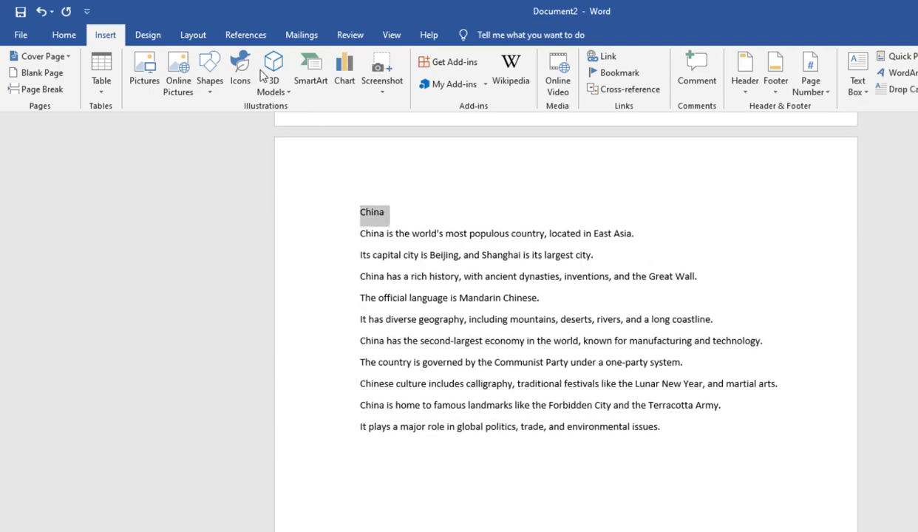
left_click(228, 37)
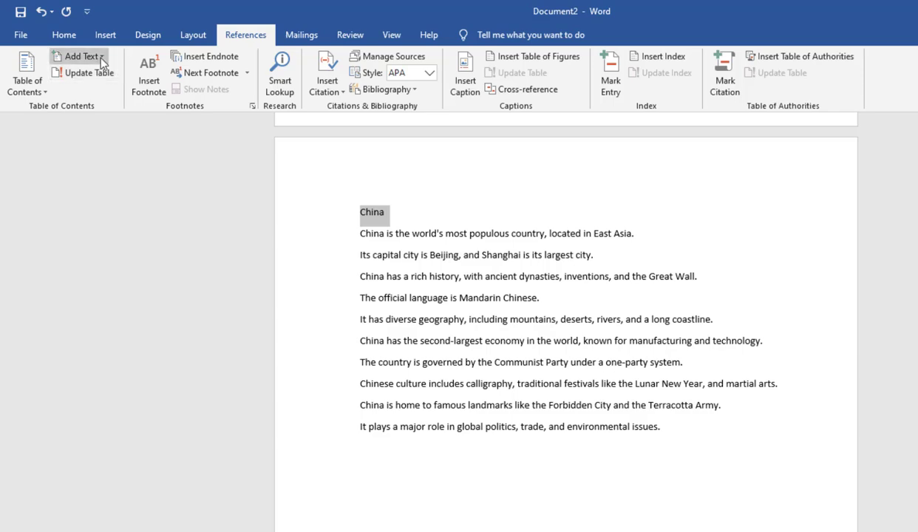
left_click(98, 56)
left_click(94, 89)
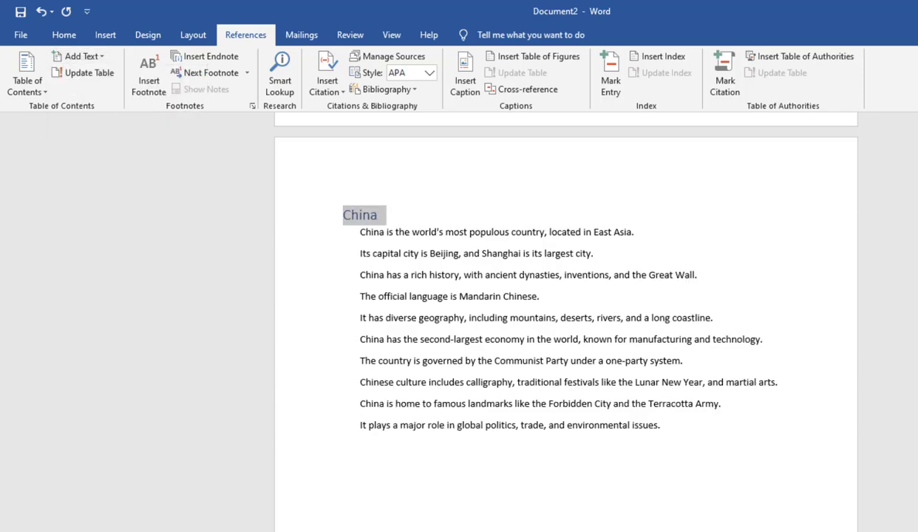
Add the "Bangladesh" heading as a Level 1 entry for the table of contents
scroll(344, 355, "down", 10)
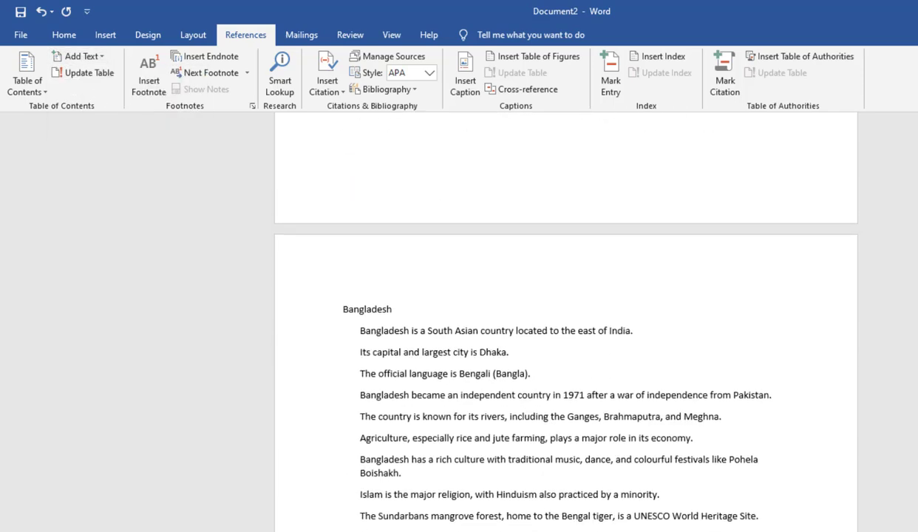
left_click_drag(339, 308, 401, 301)
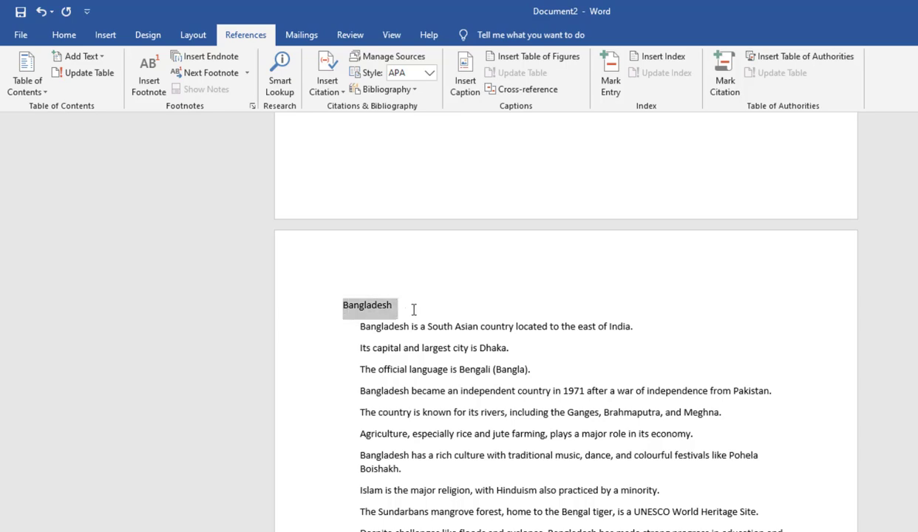
left_click(92, 60)
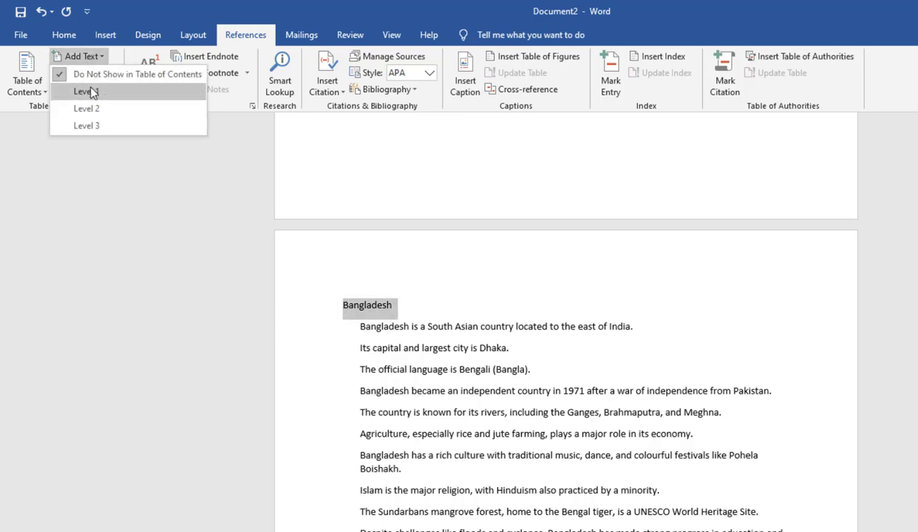
left_click(88, 92)
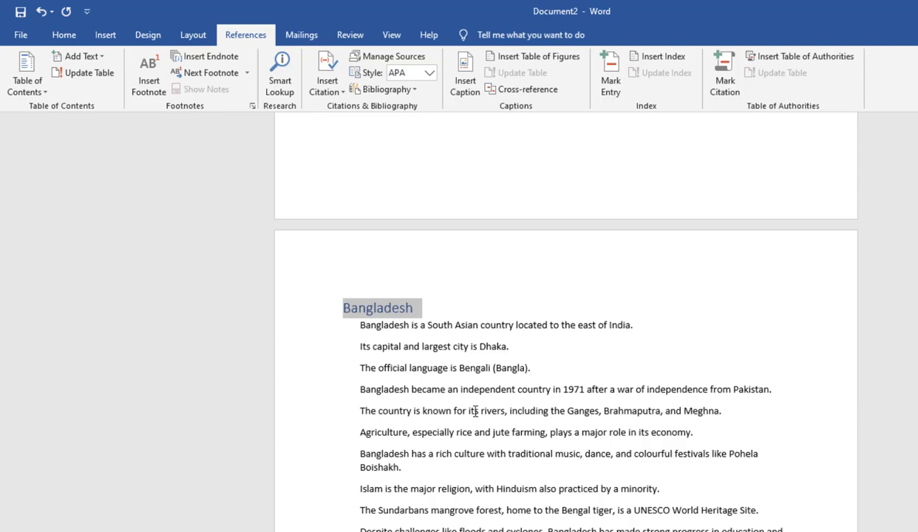
left_click(475, 411)
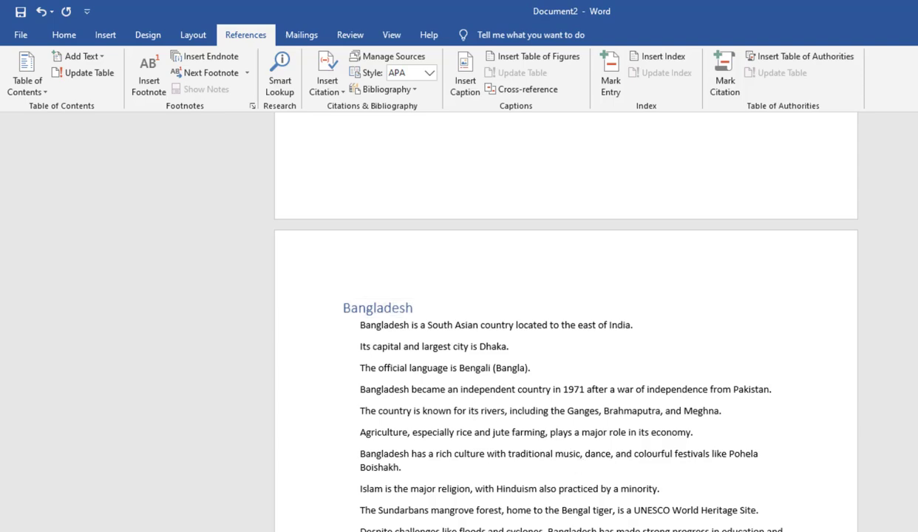
Update the entire table of contents on the contents page, including its entries as well as the page numbers
scroll(565, 322, "down", 20)
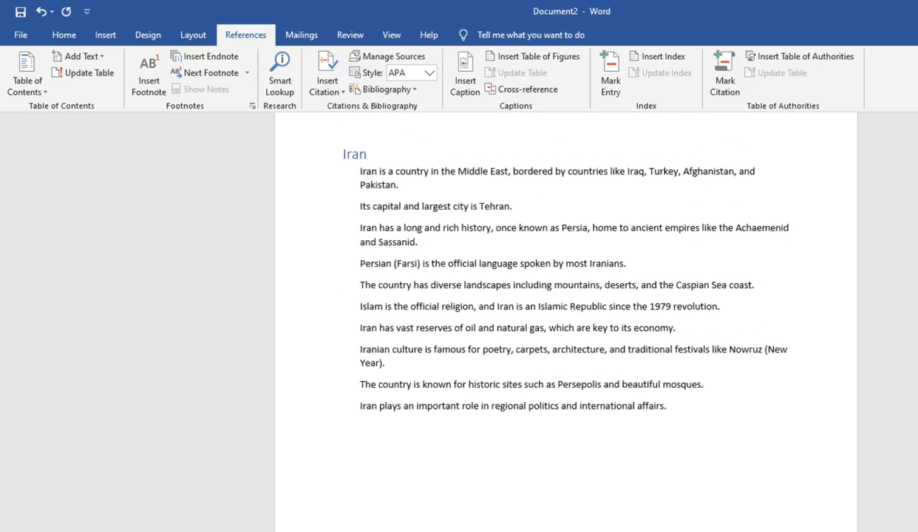
scroll(566, 322, "up", 3)
scroll(566, 323, "down", 15)
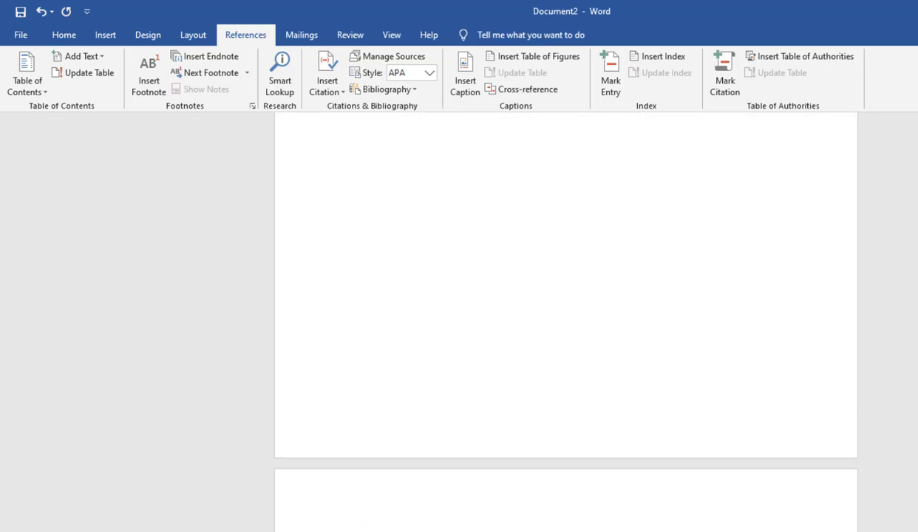
scroll(681, 219, "down", 5)
scroll(681, 218, "up", 2)
scroll(681, 219, "down", 1)
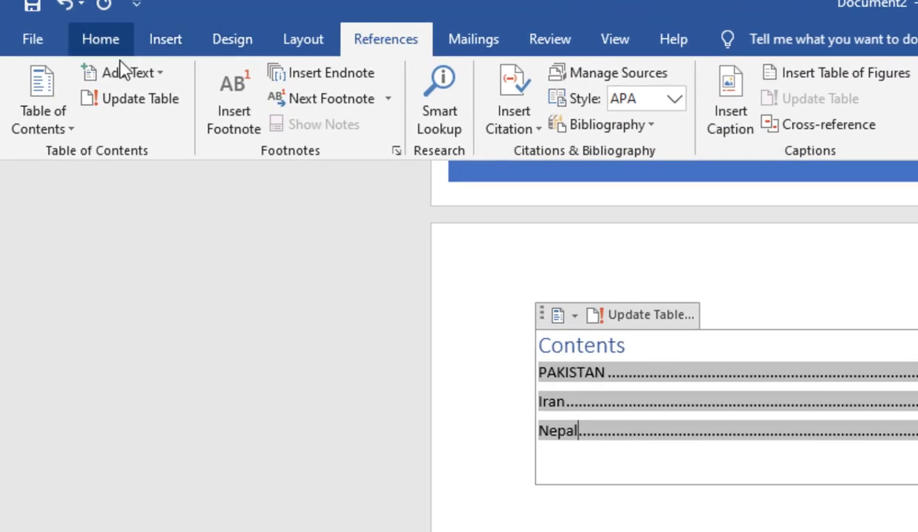
left_click(130, 103)
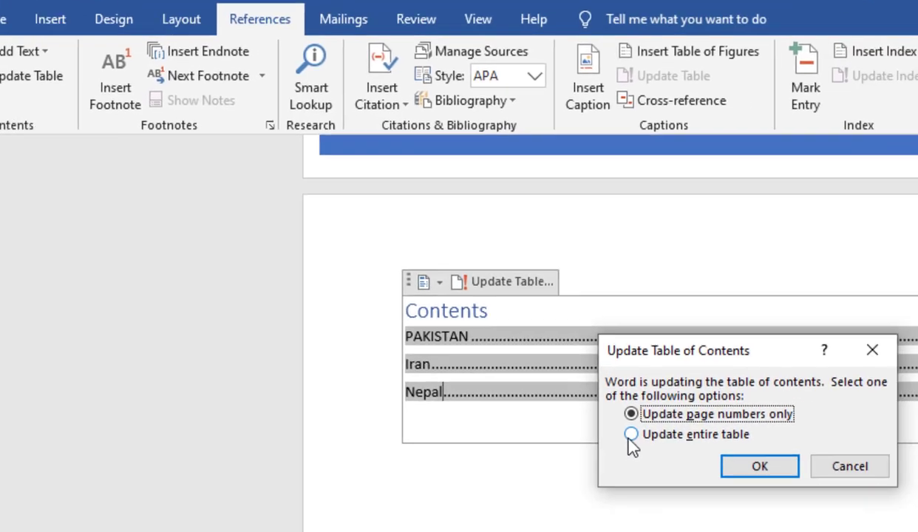
left_click(630, 435)
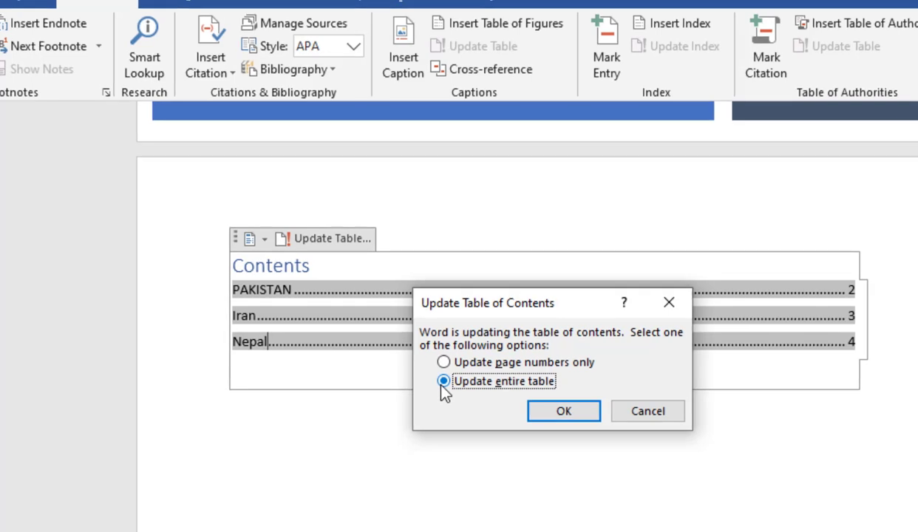
left_click(563, 412)
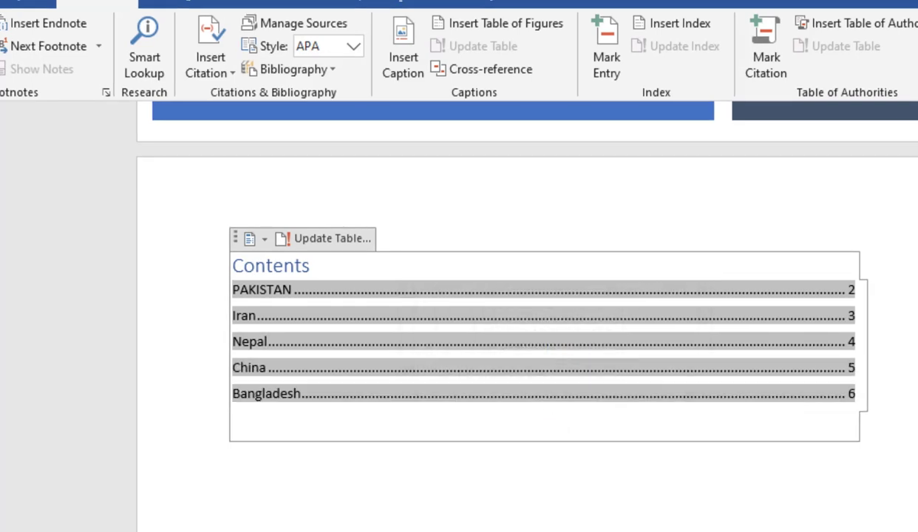
left_click(421, 476)
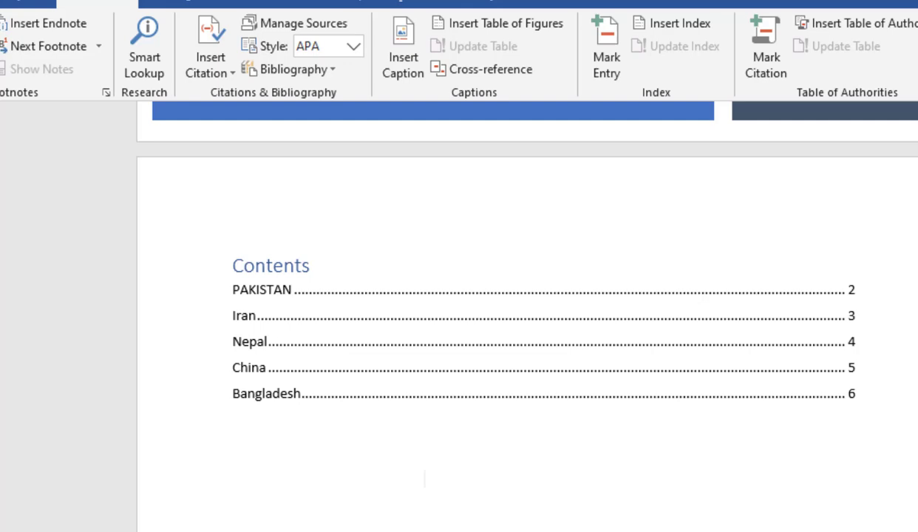
Insert the "pakistan" picture from the coverpage folder in front of the PAKISTAN heading
scroll(425, 479, "down", 15)
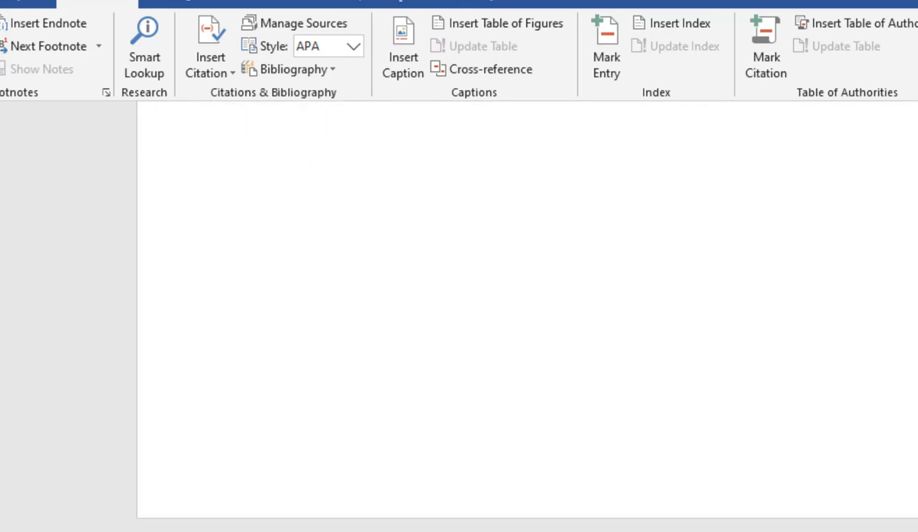
scroll(425, 479, "down", 6)
scroll(425, 479, "up", 1)
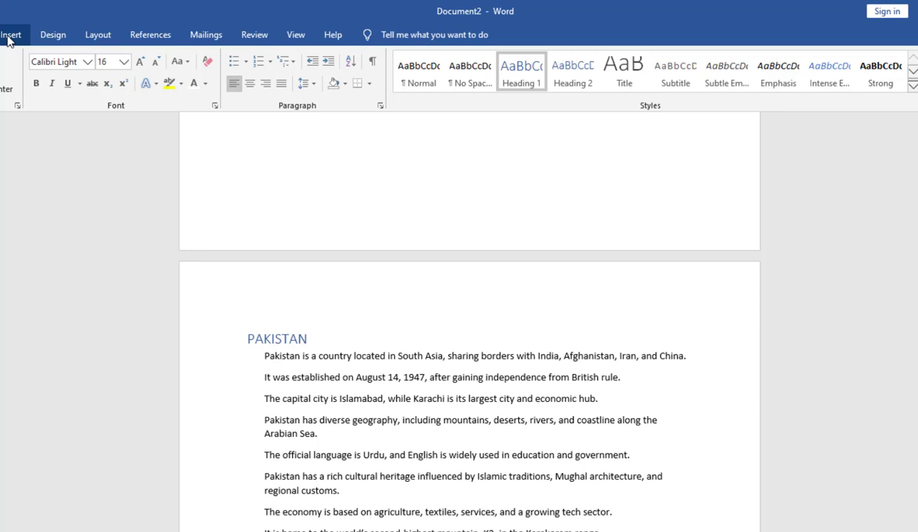
left_click(10, 37)
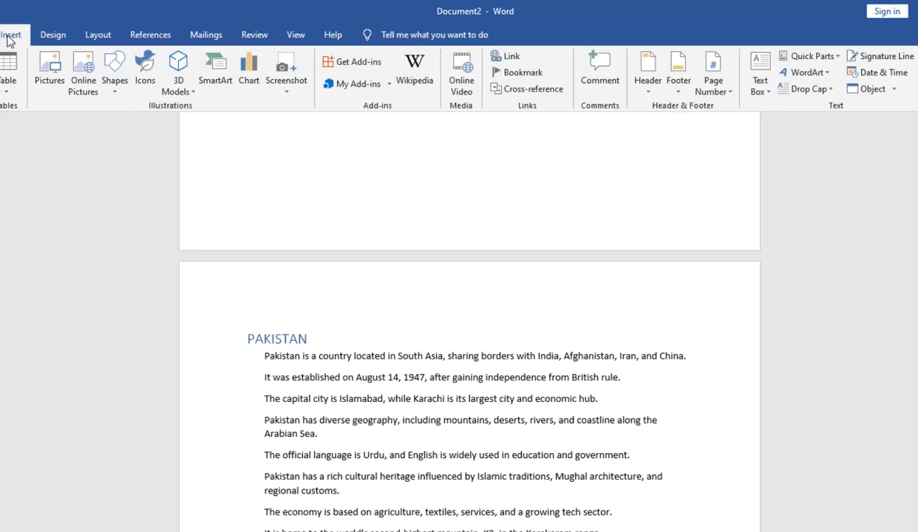
left_click(50, 81)
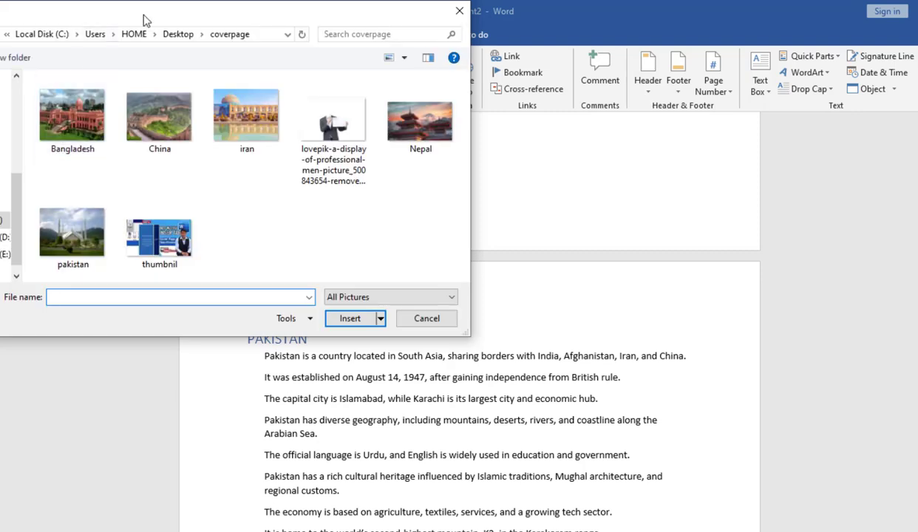
left_click_drag(144, 18, 211, 83)
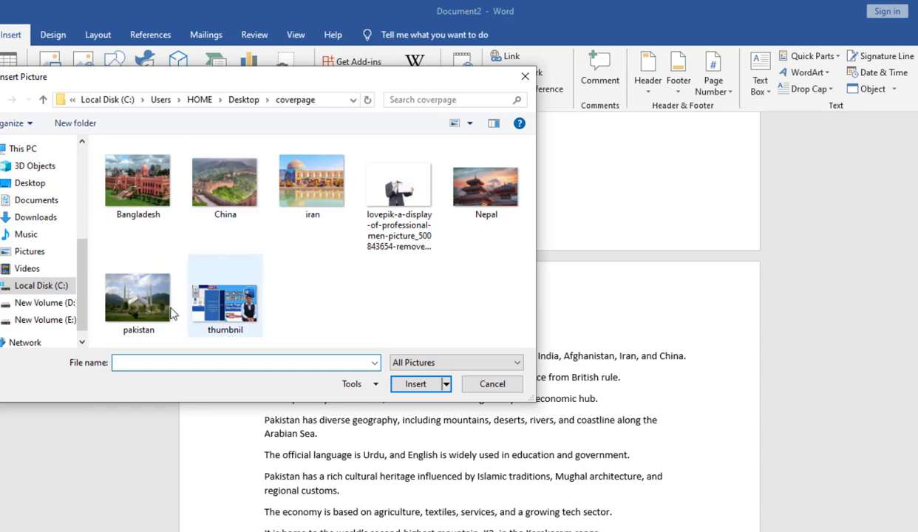
left_click(143, 307)
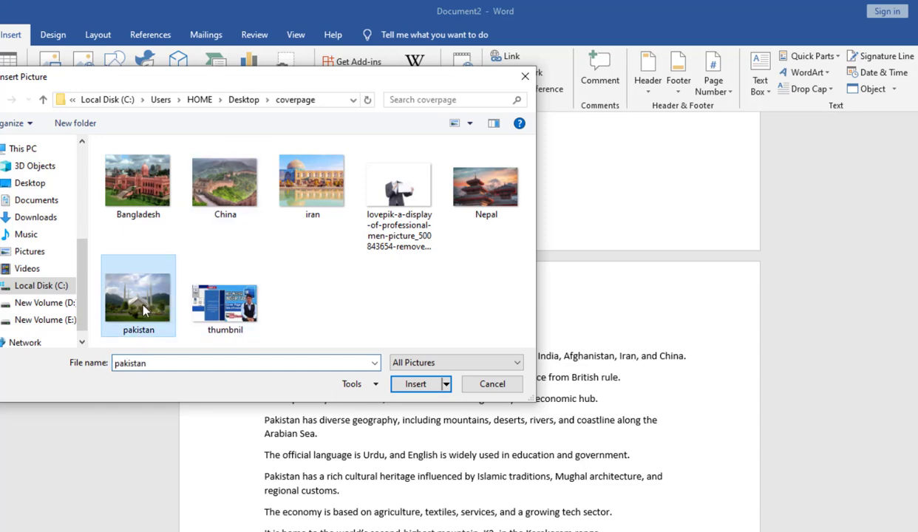
left_click(425, 388)
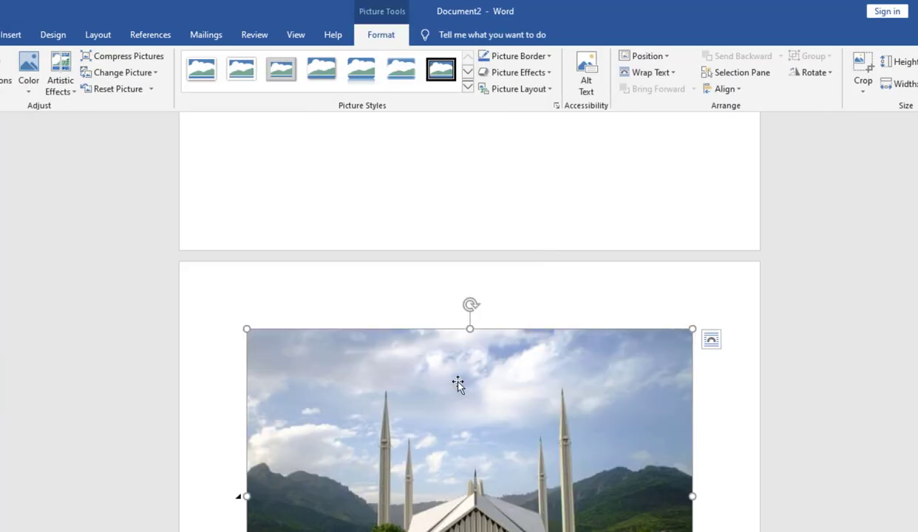
Shrink the Pakistan picture to less than half its width and apply the plain white frame picture style
scroll(850, 244, "down", 4)
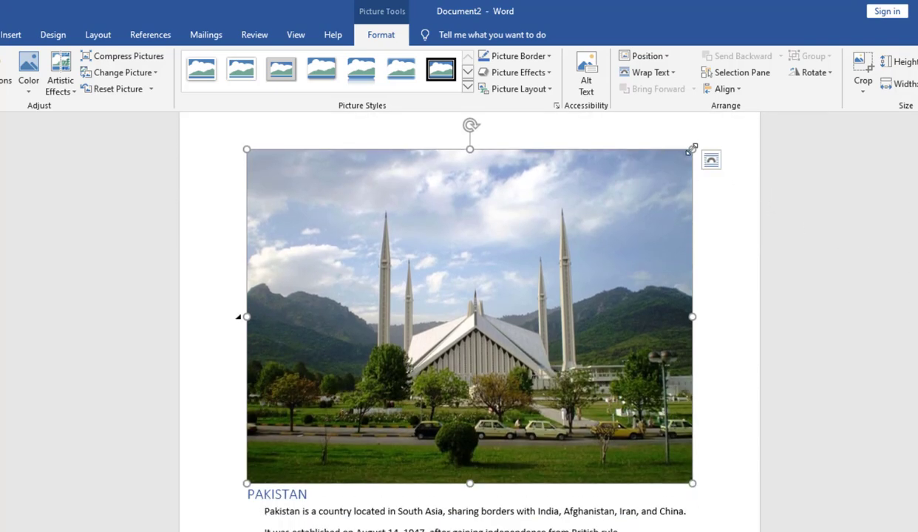
left_click_drag(692, 150, 491, 188)
left_click_drag(488, 150, 399, 196)
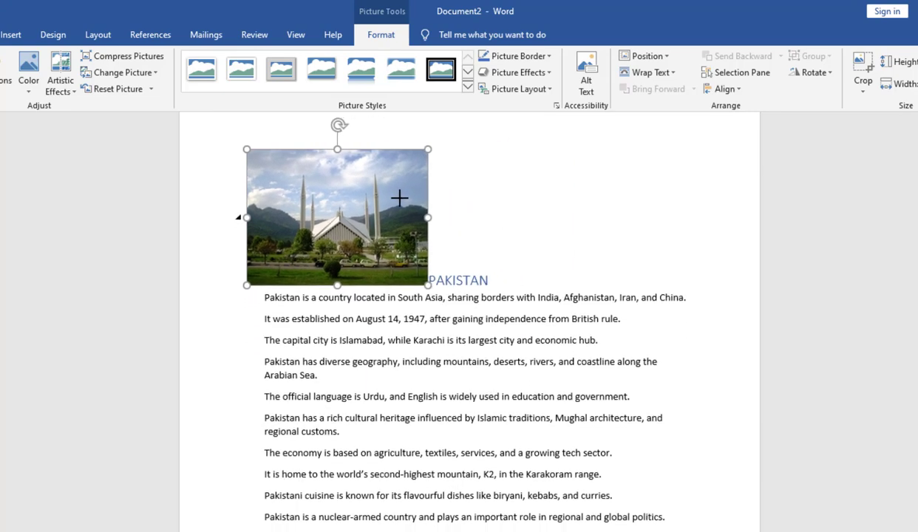
left_click(204, 76)
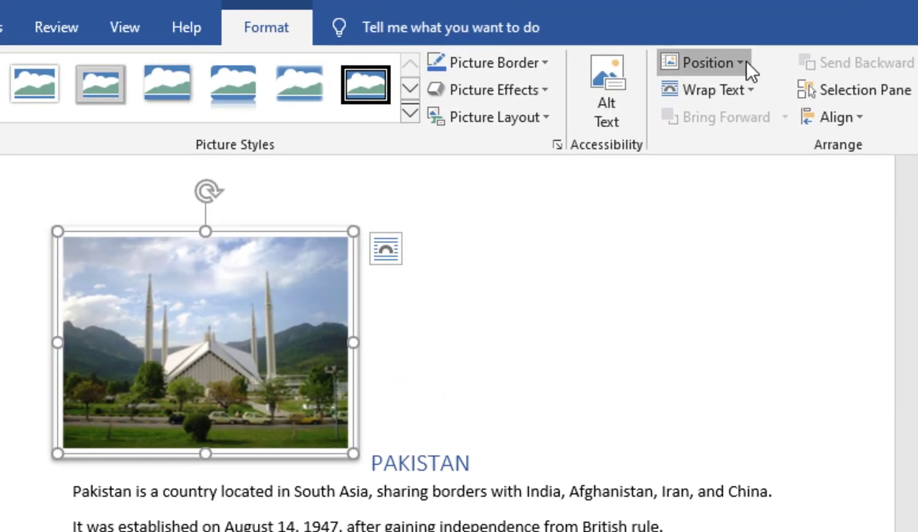
Position the Pakistan picture at the top left of the page with text wrapping around it
left_click(739, 63)
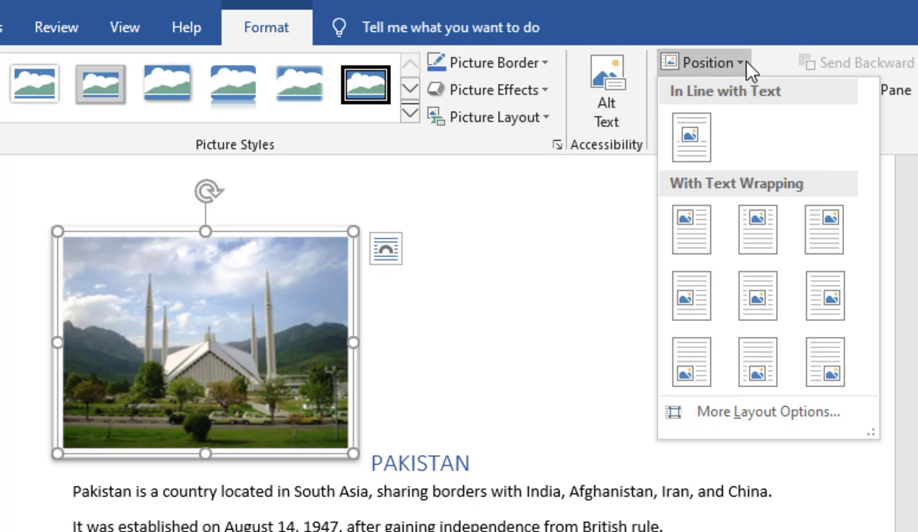
left_click(692, 231)
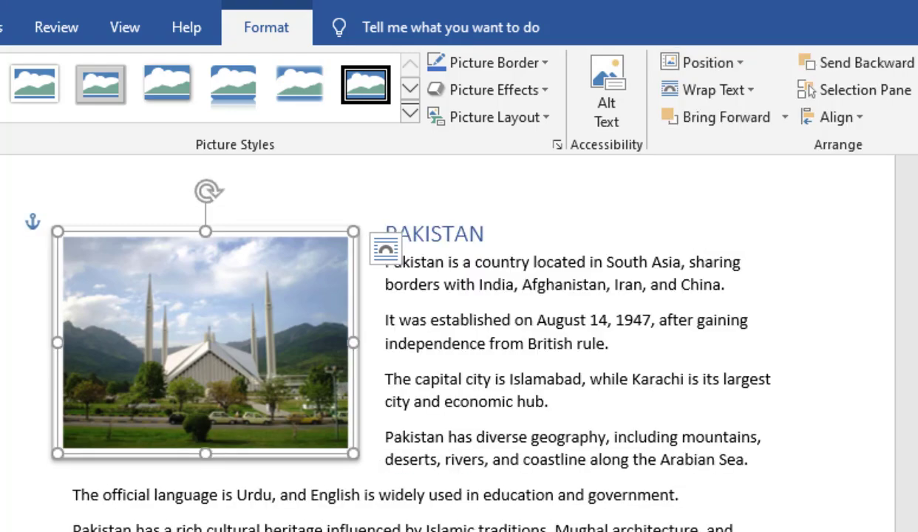
left_click(650, 344)
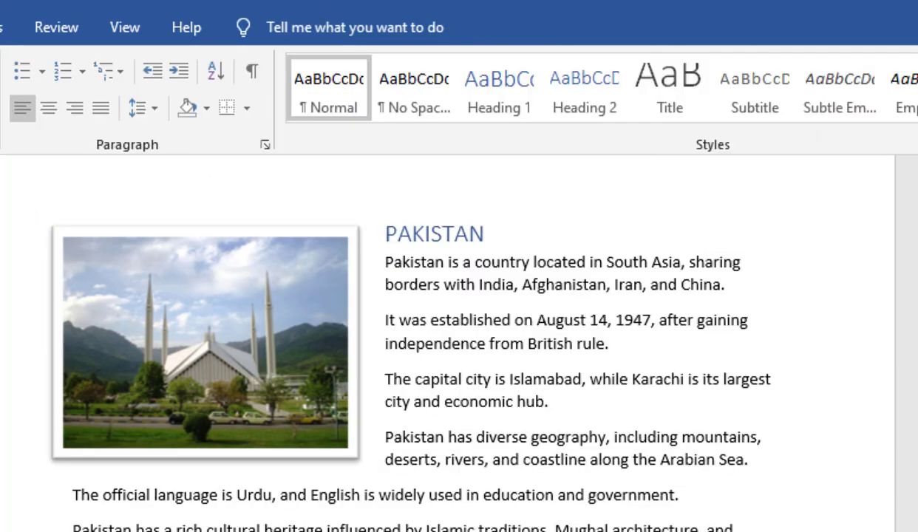
Insert the "iran" picture from the coverpage folder in front of the Iran heading
scroll(443, 332, "down", 10)
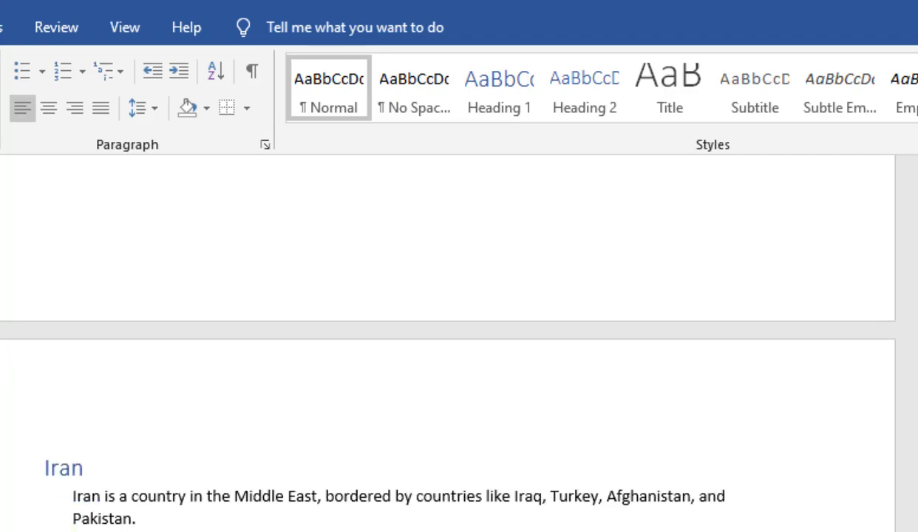
scroll(444, 354, "down", 1)
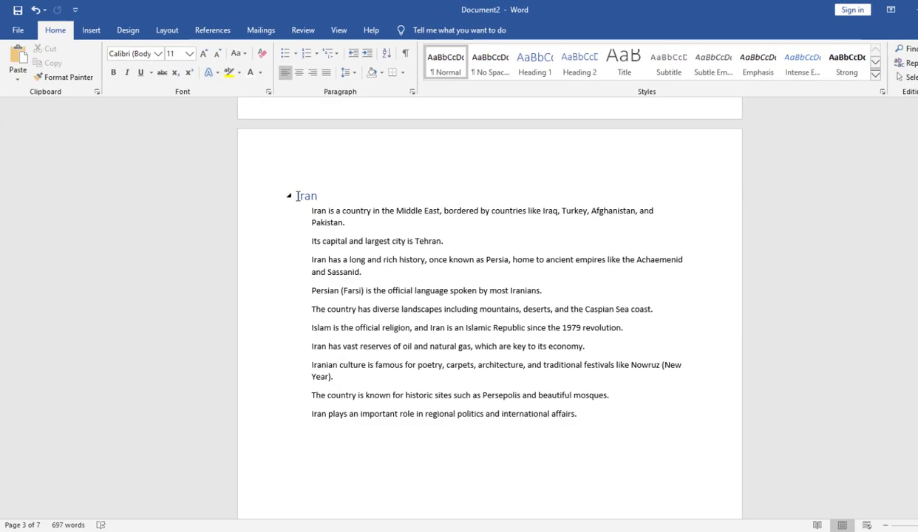
left_click(297, 196)
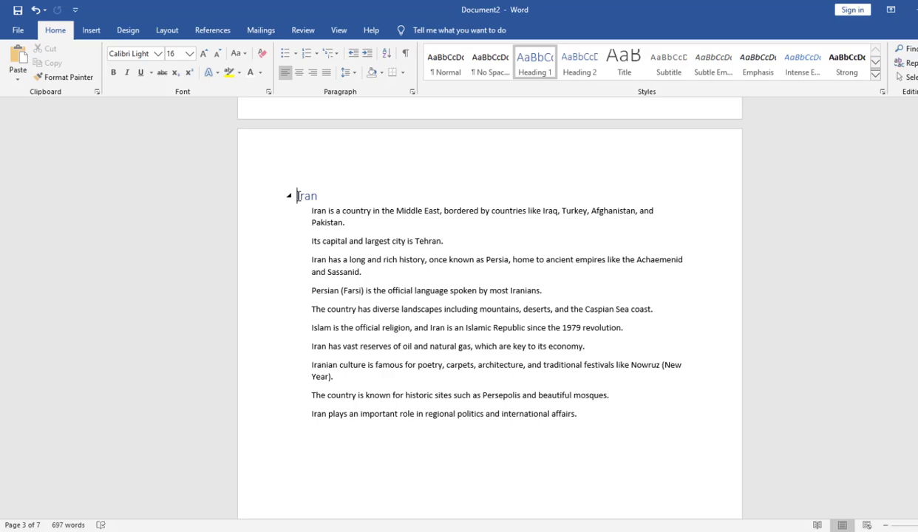
left_click(93, 32)
left_click(122, 63)
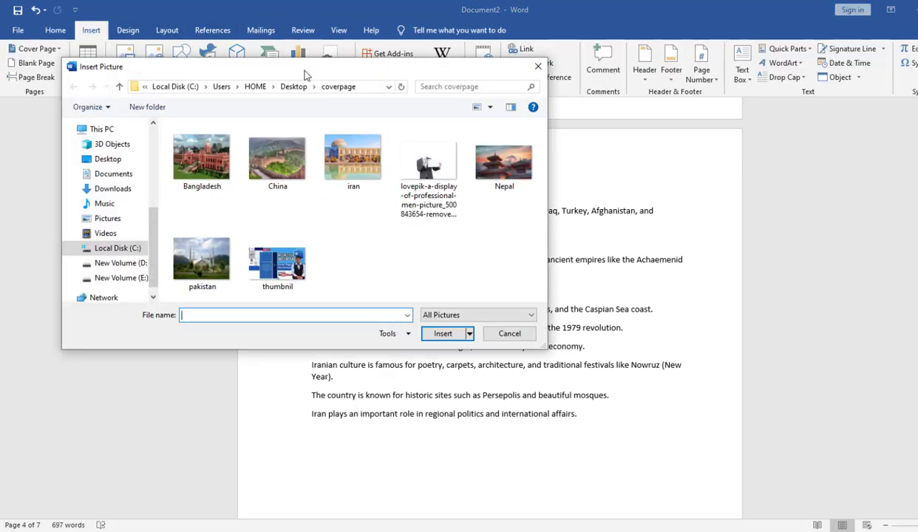
left_click_drag(307, 74, 382, 94)
left_click(427, 169)
left_click(528, 359)
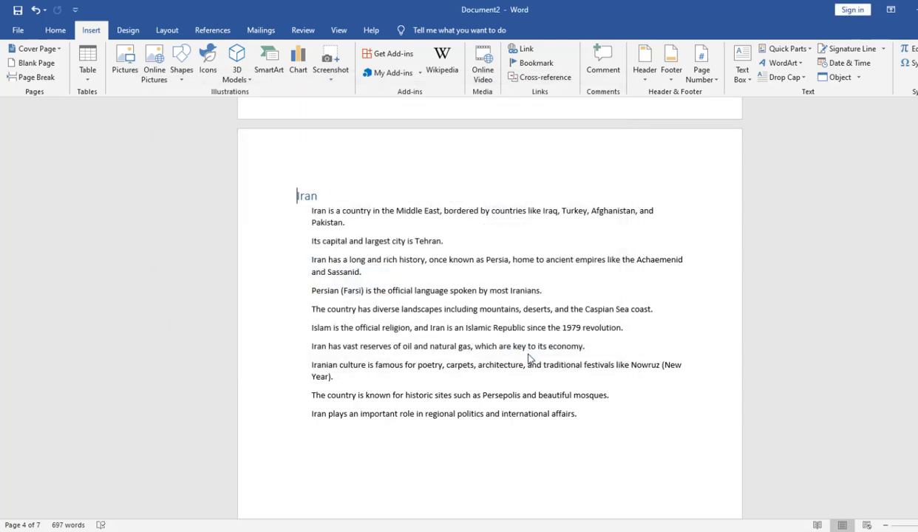
Shrink the Iran picture to about 1.79" high by 2.24" wide, white-framed, and position it top left with text wrapping
left_click_drag(604, 186, 318, 327)
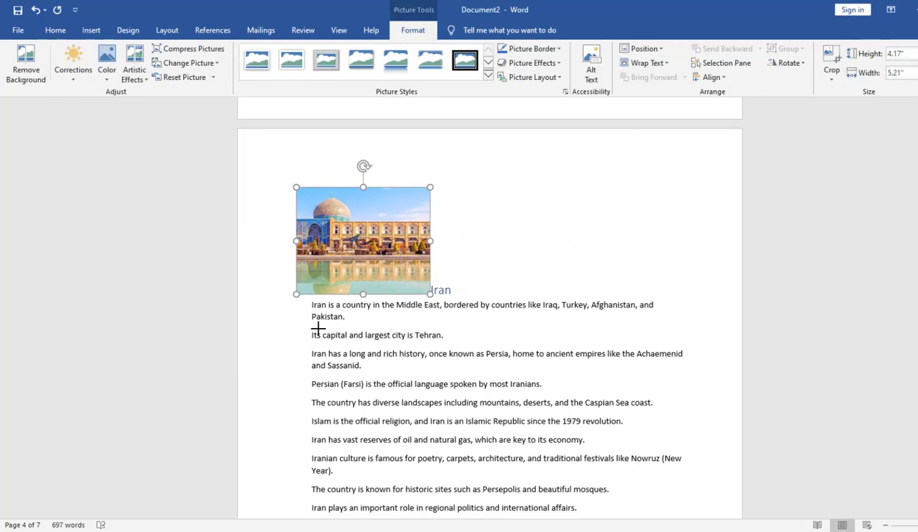
left_click(642, 49)
left_click(618, 133)
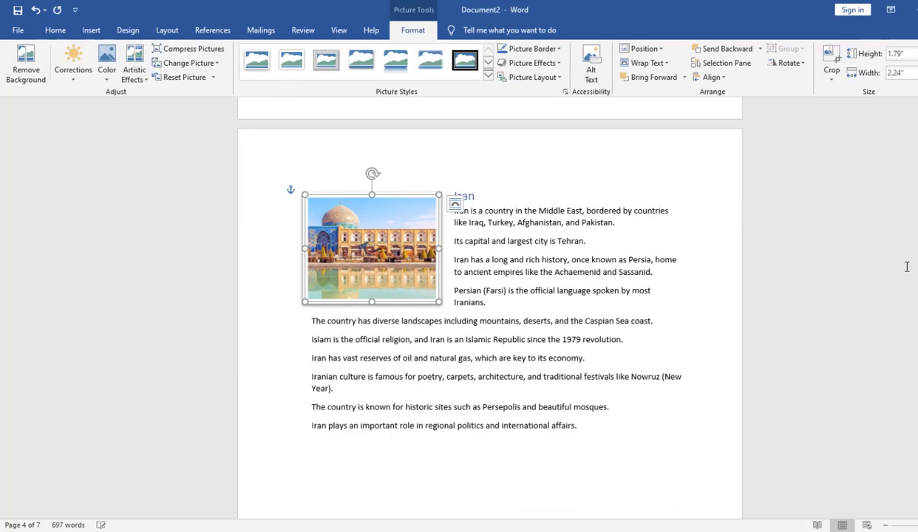
Insert the "Nepal" picture from the coverpage folder in front of the Nepal heading
left_click_drag(917, 264, 917, 323)
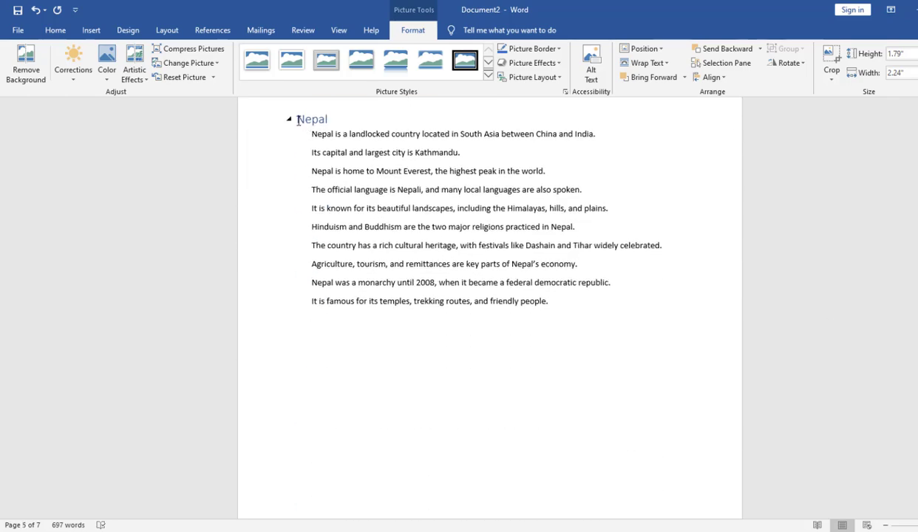
left_click(297, 120)
left_click(91, 30)
left_click(126, 59)
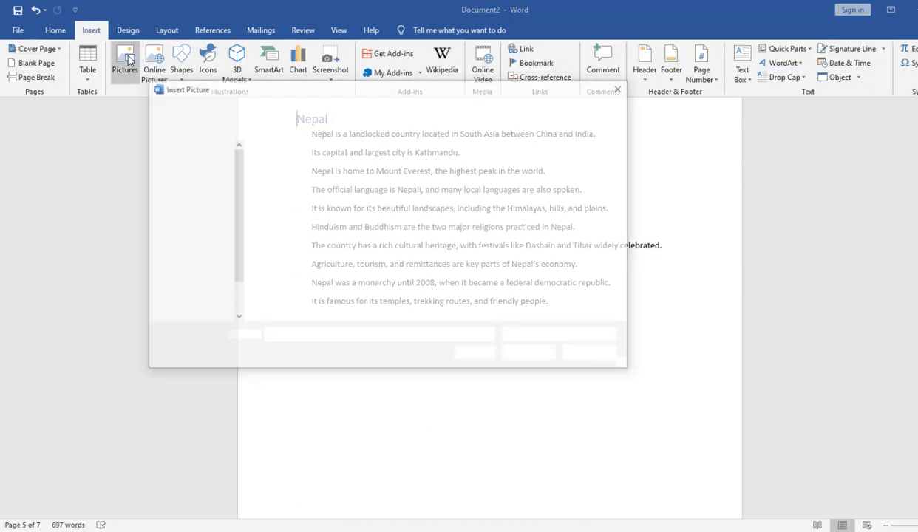
left_click(607, 182)
left_click(526, 359)
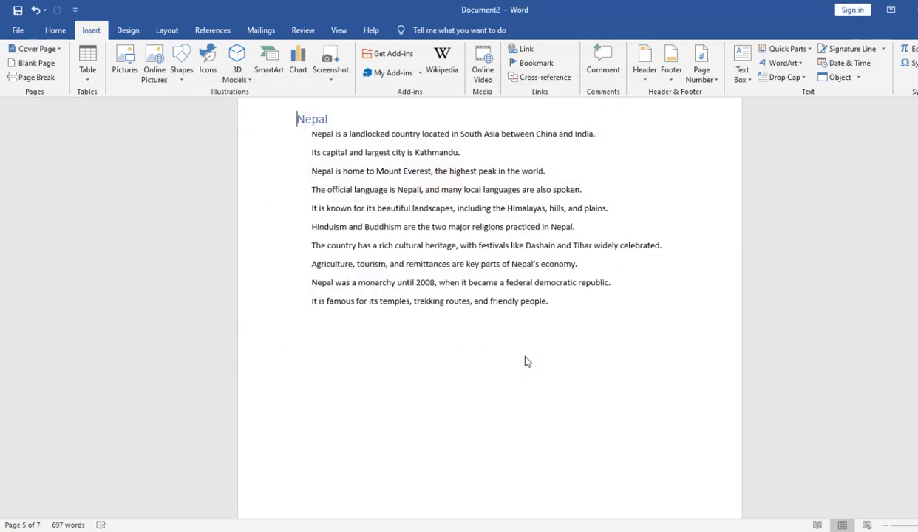
Apply the white frame style to the Nepal picture and position it at the page's top right with text wrapping
left_click(257, 60)
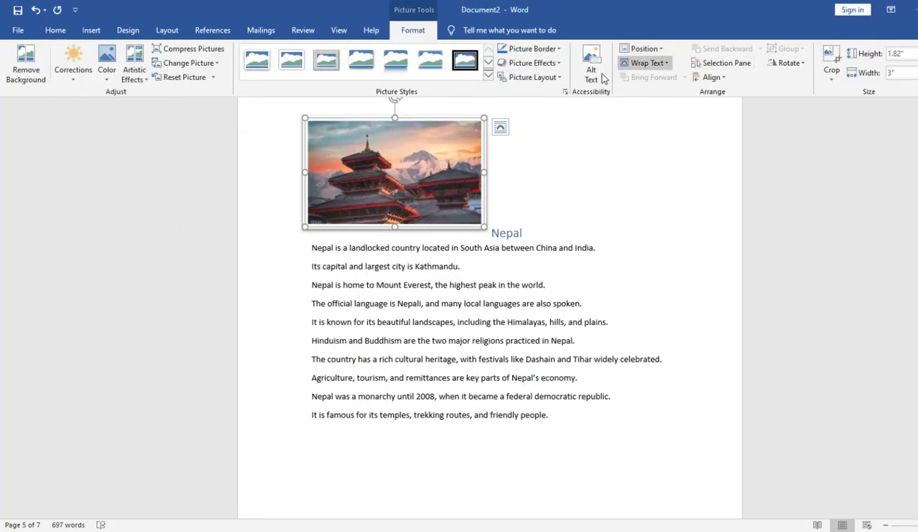
left_click(643, 48)
left_click(705, 135)
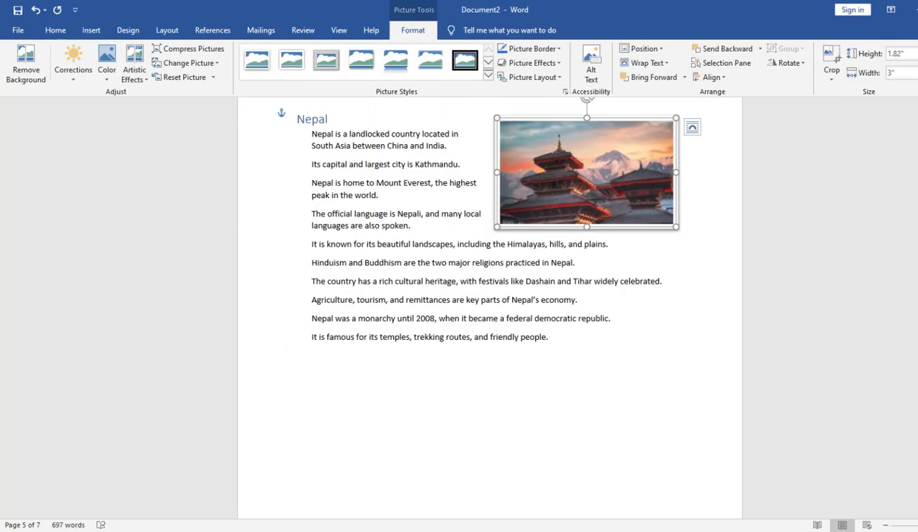
Insert the "China" picture from the coverpage folder in front of the China heading
scroll(308, 216, "down", 10)
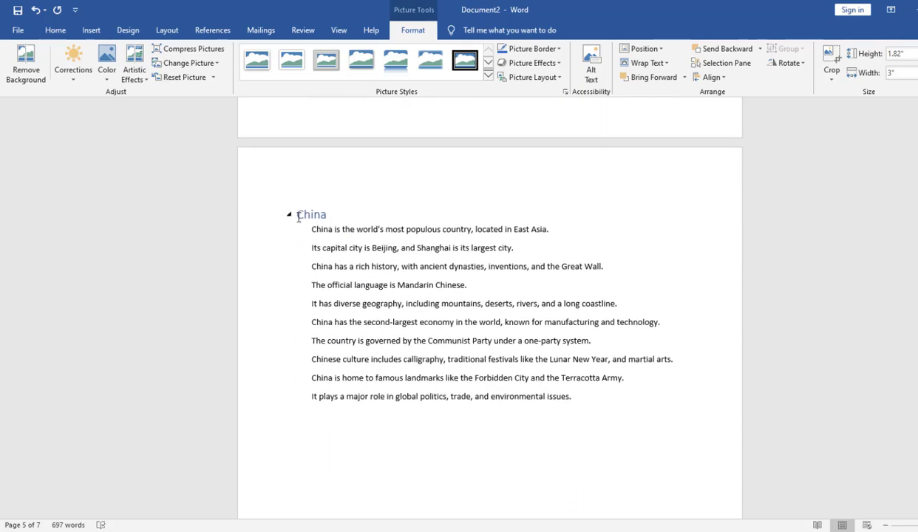
left_click(298, 215)
left_click(91, 30)
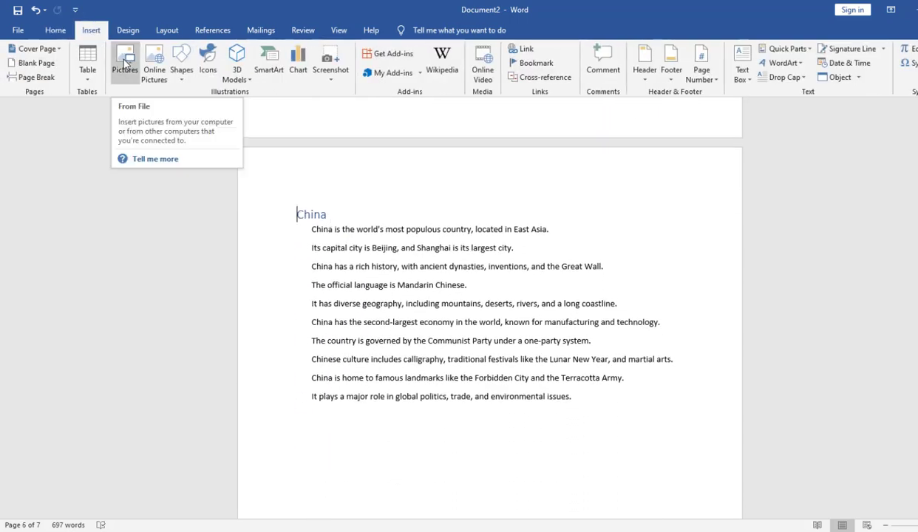
left_click(124, 63)
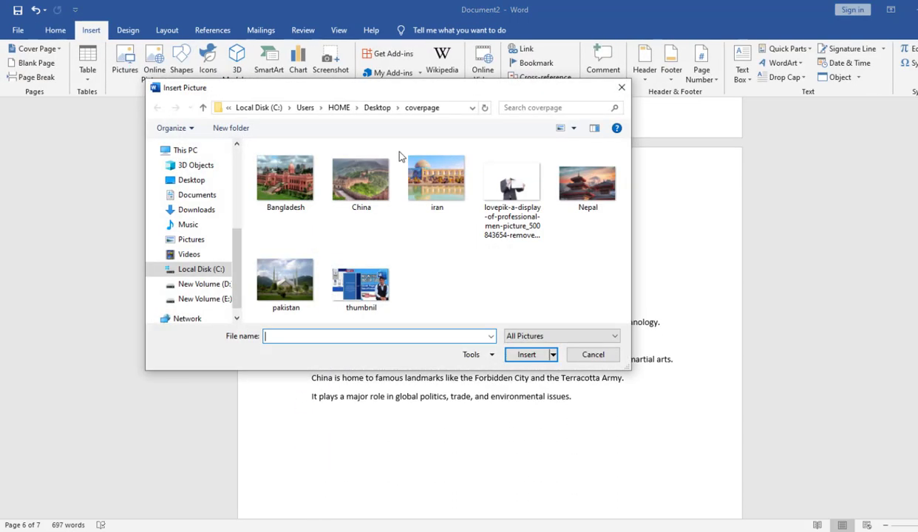
left_click(345, 202)
left_click(526, 354)
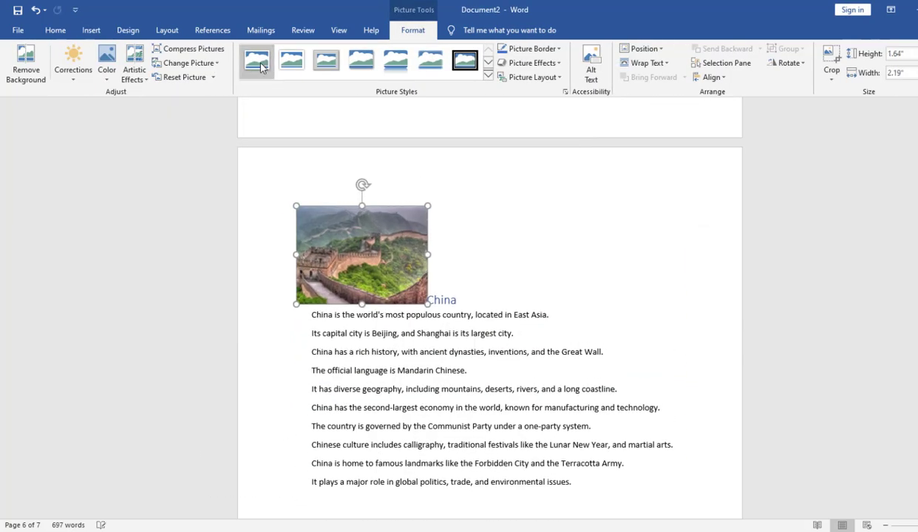
Apply the white frame style to the China picture, position it at the page's top right with text wrapping, and deselect it
left_click(259, 65)
left_click(662, 51)
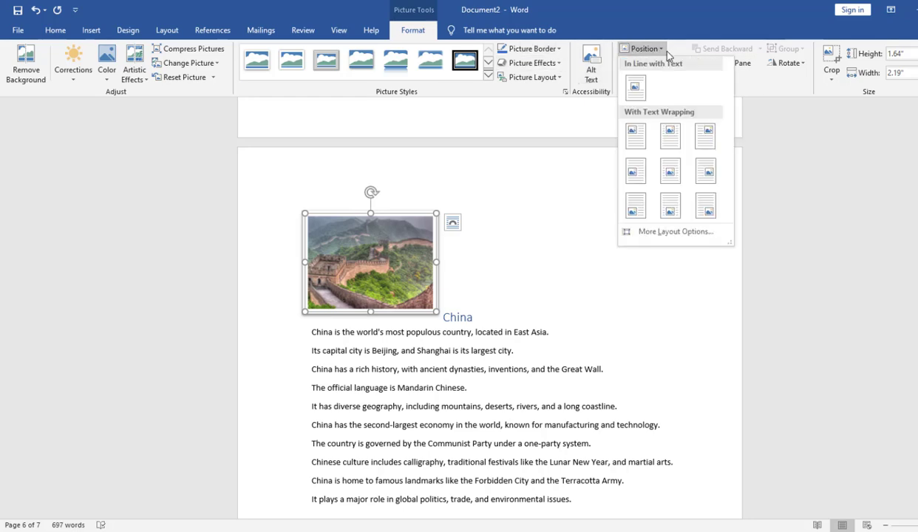
left_click(699, 137)
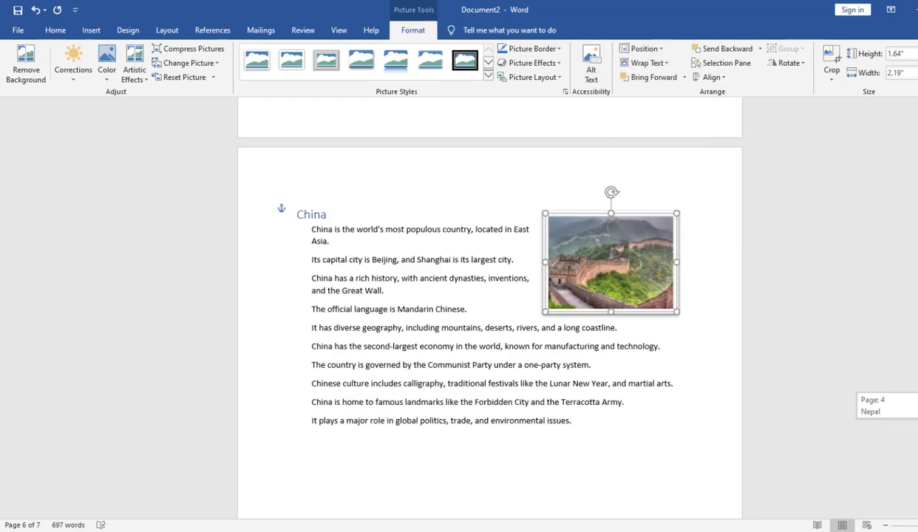
scroll(543, 354, "down", 3)
left_click(541, 341)
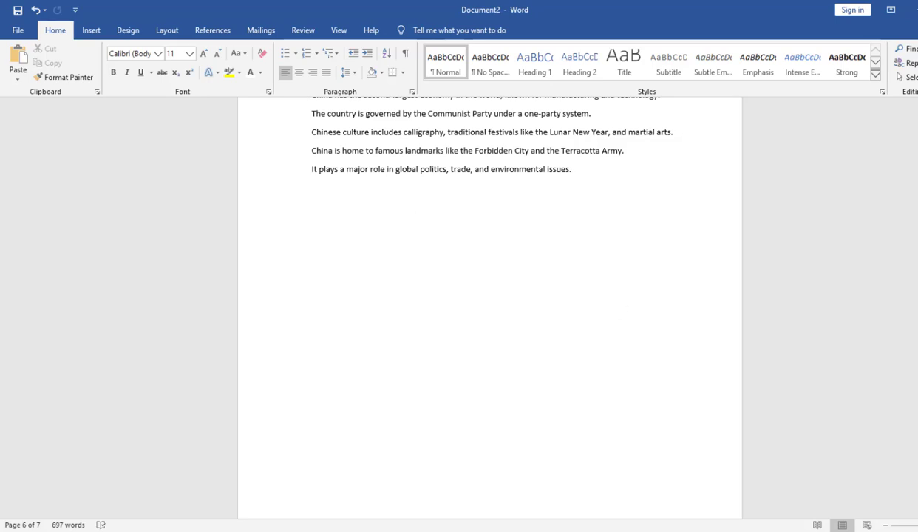
Review the framed pictures and text wrapping on the China, Nepal and Iran pages
scroll(488, 306, "up", 5)
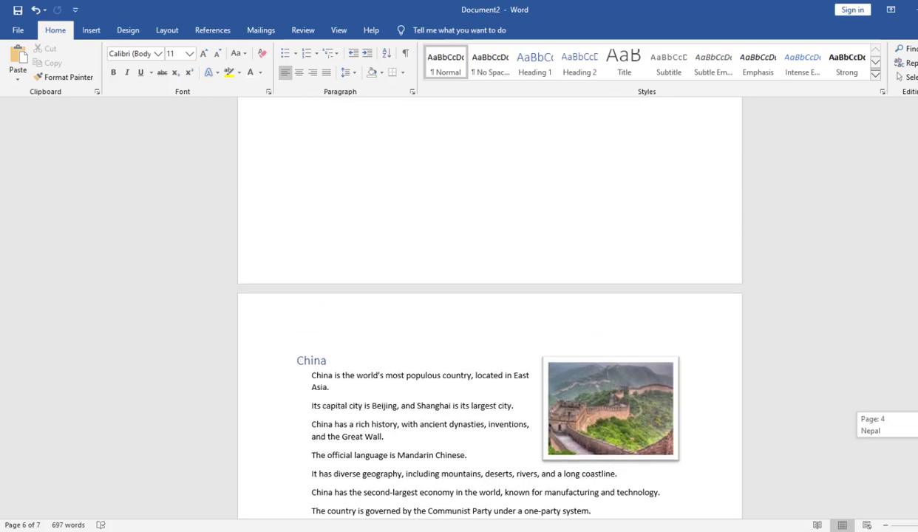
scroll(487, 306, "up", 15)
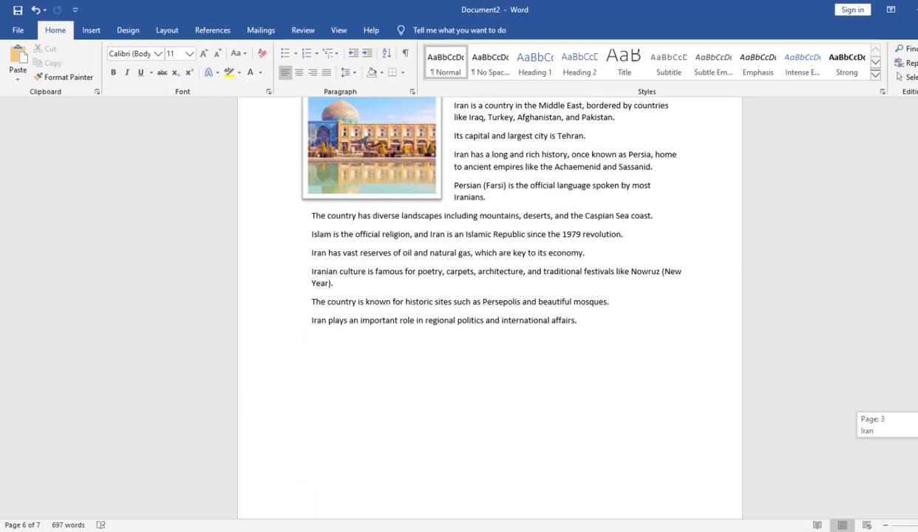
scroll(488, 307, "up", 2)
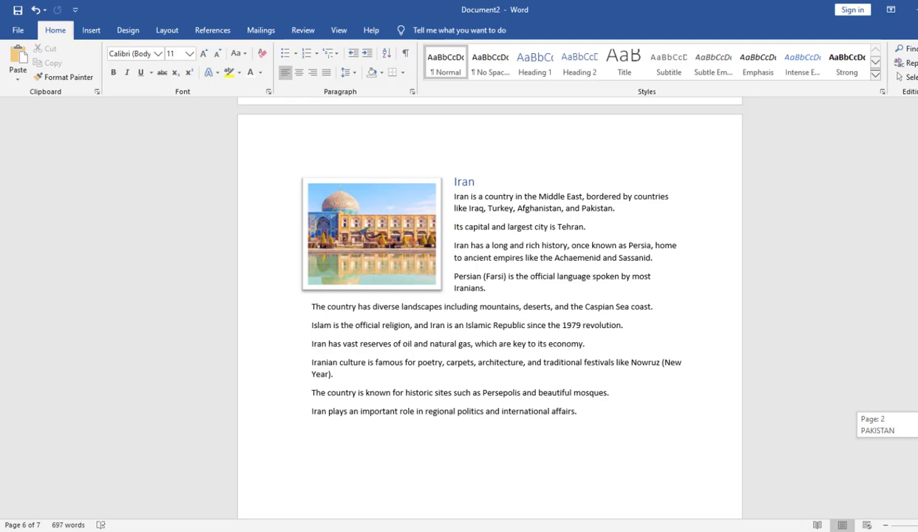
scroll(487, 307, "down", 16)
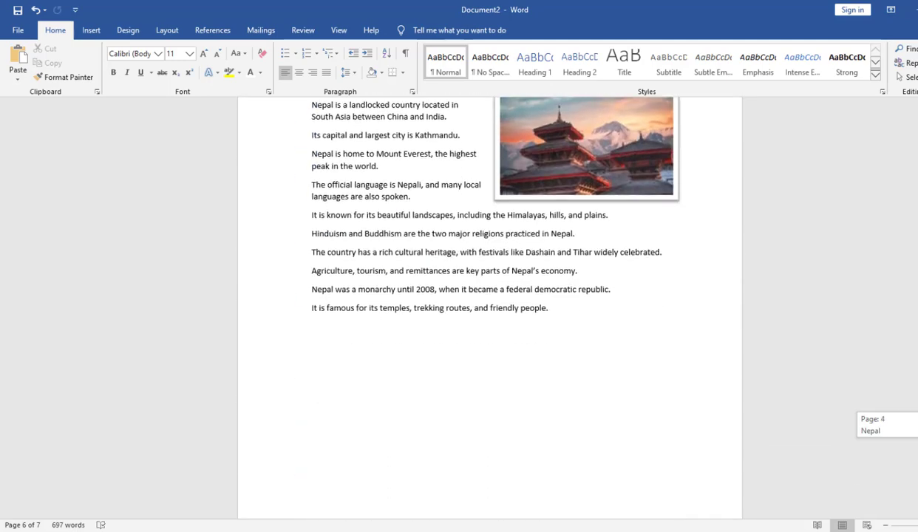